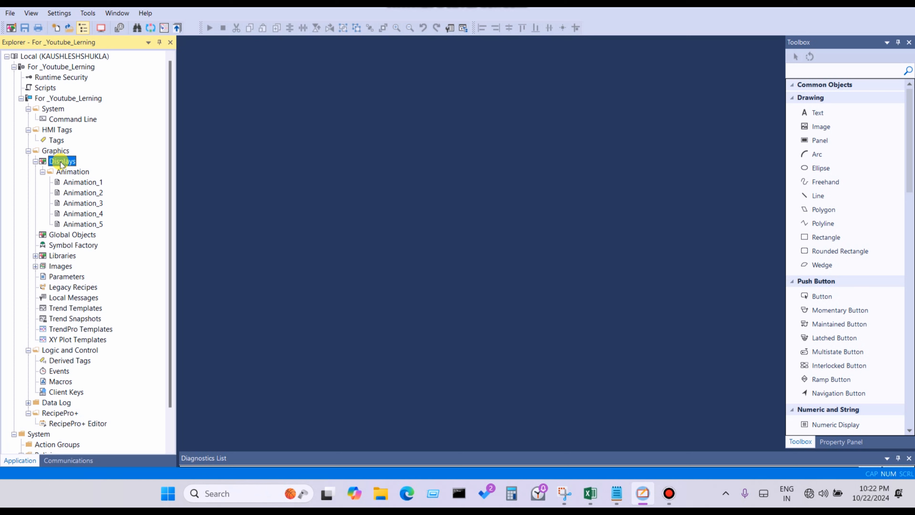
Open the Animation_1 display and look over its first two panel shapes
left_click(74, 183)
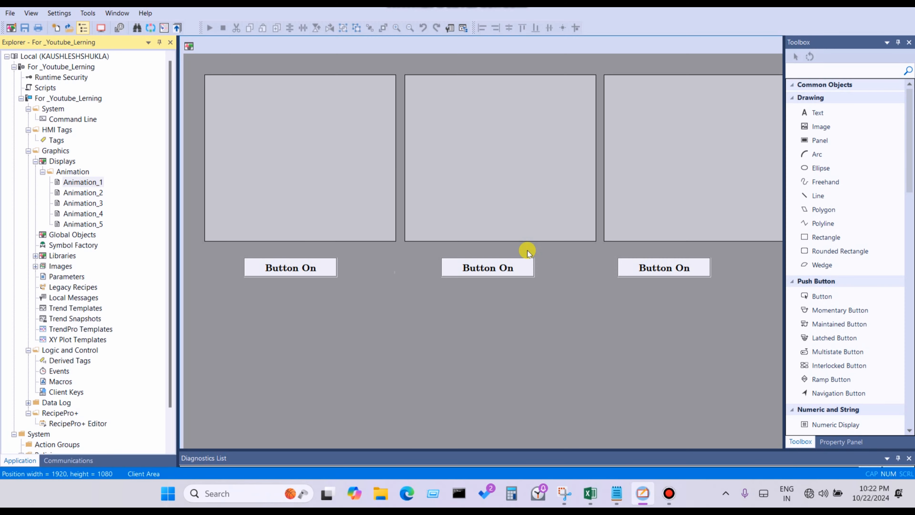
left_click(527, 250)
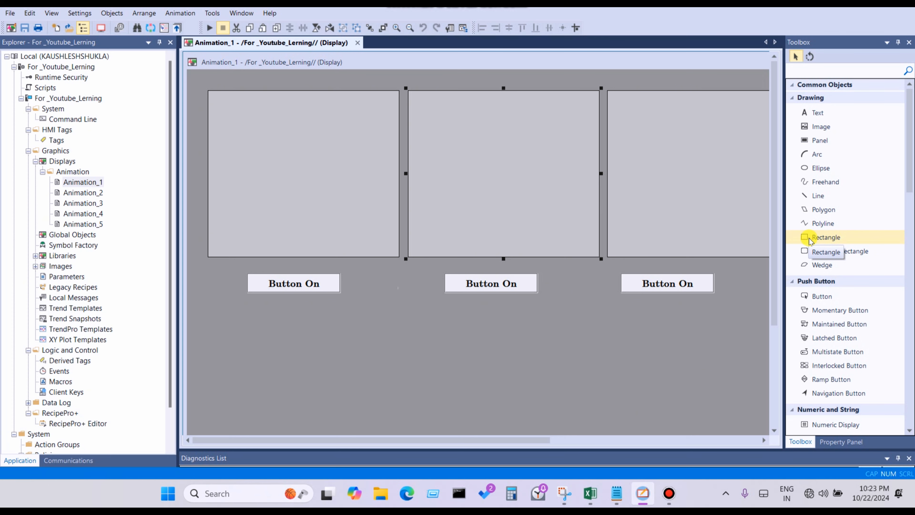
left_click(376, 178)
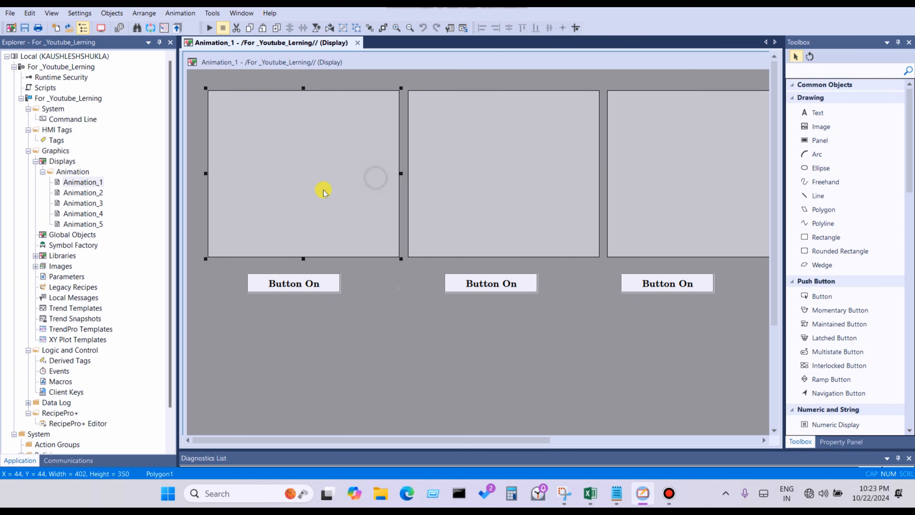
Open the Animation_2 display and draw a small rectangle near the upper-left corner of the canvas
double_click(97, 193)
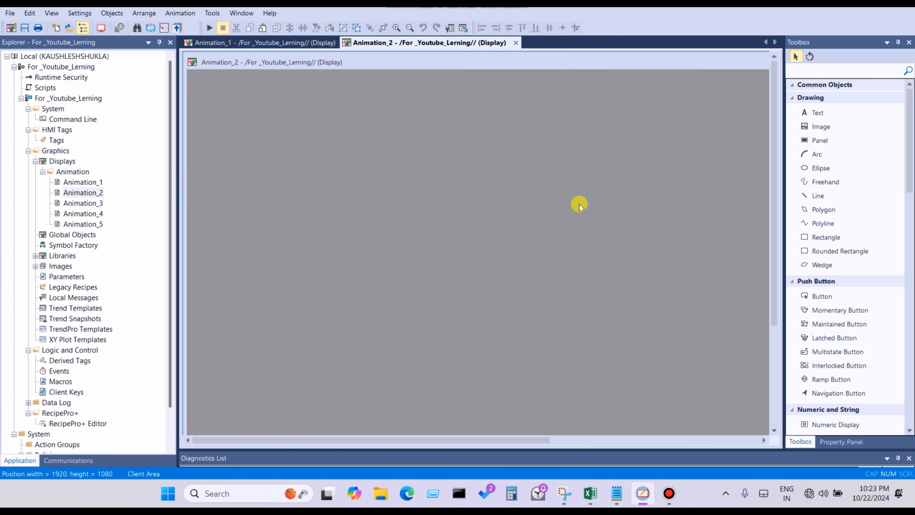
left_click(811, 237)
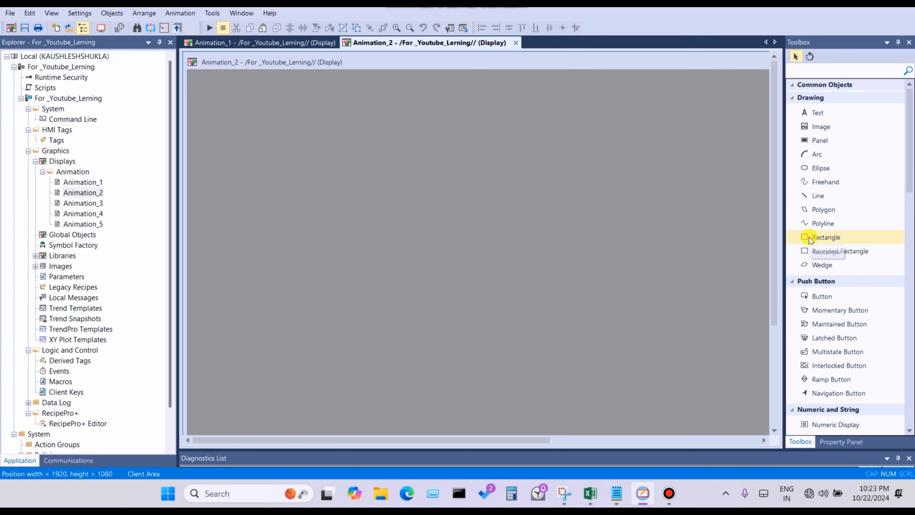
mouse_move(242, 123)
left_mouse_down()
mouse_move(290, 156)
mouse_move(328, 163)
left_mouse_up()
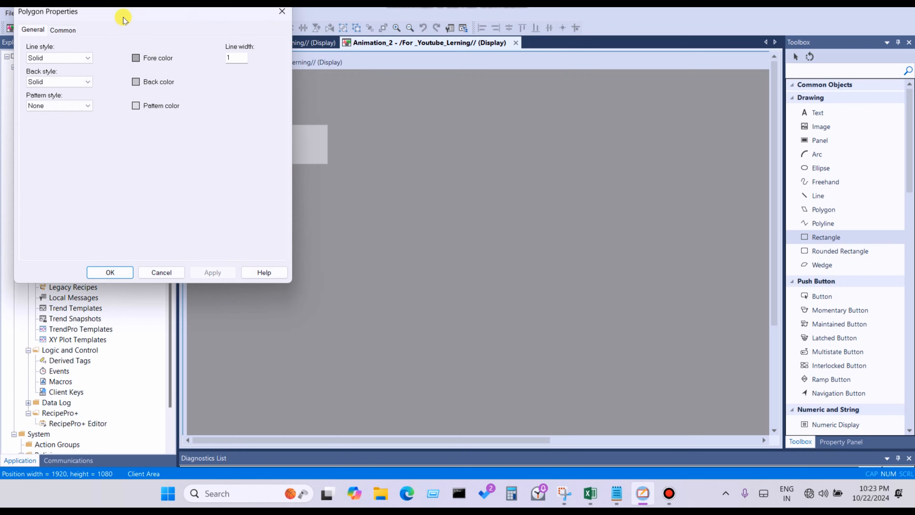
left_click_drag(122, 17, 546, 58)
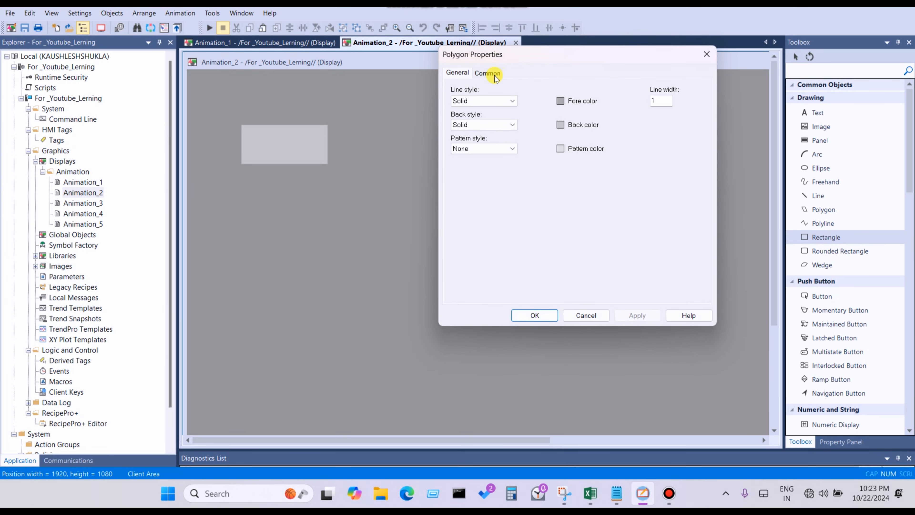
Review the rectangle's line style and back style options, keeping both set to Solid
left_click(484, 101)
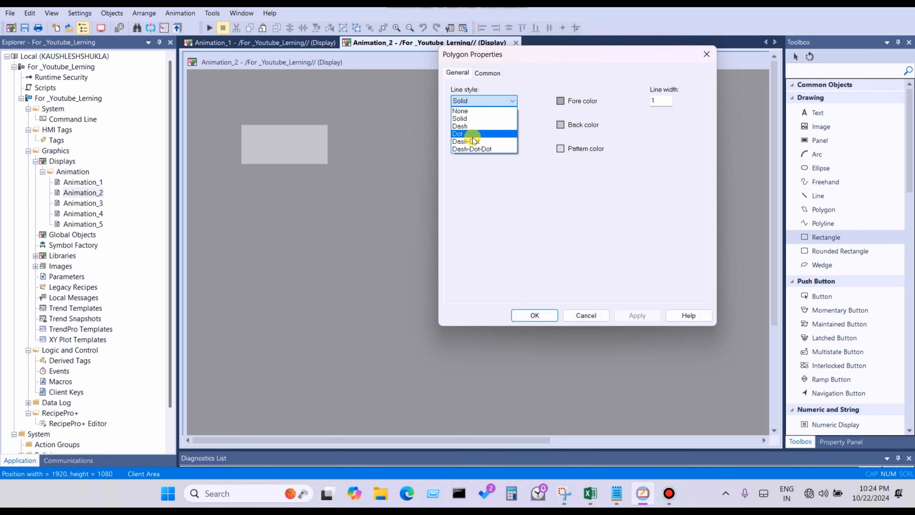
left_click(467, 121)
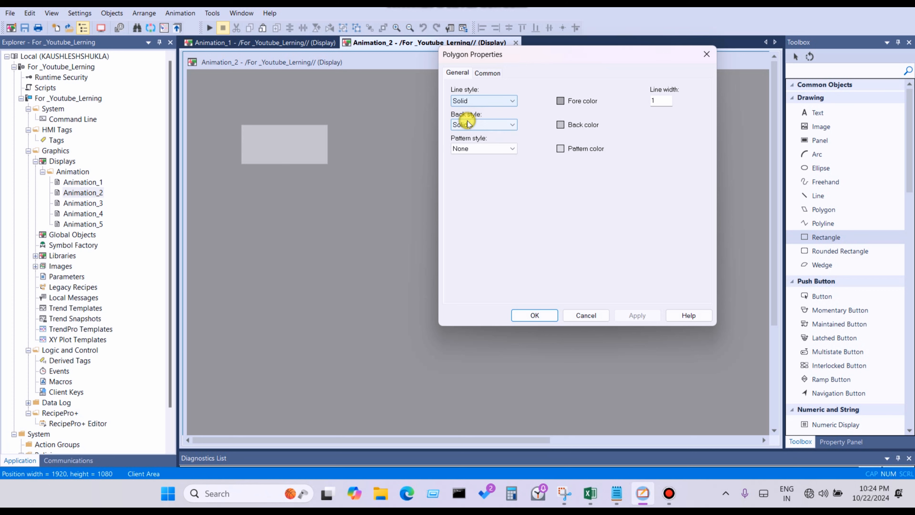
left_click(479, 126)
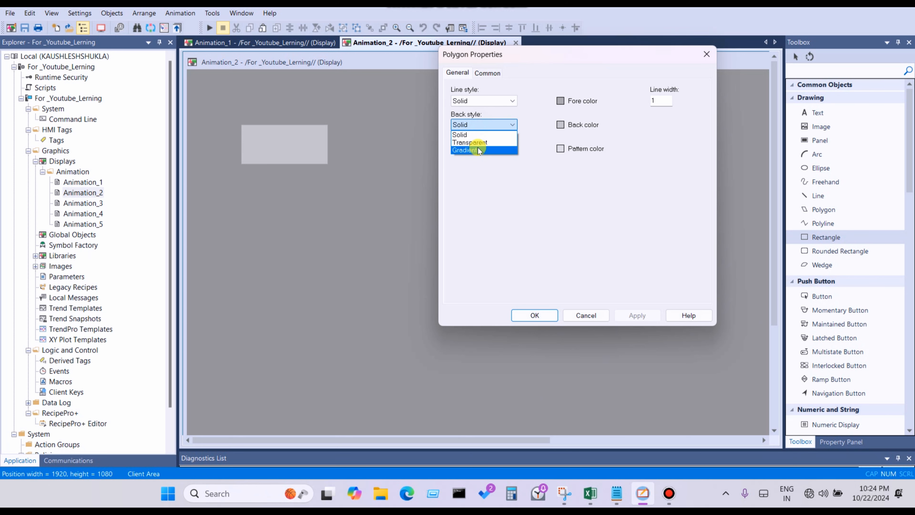
left_click(472, 135)
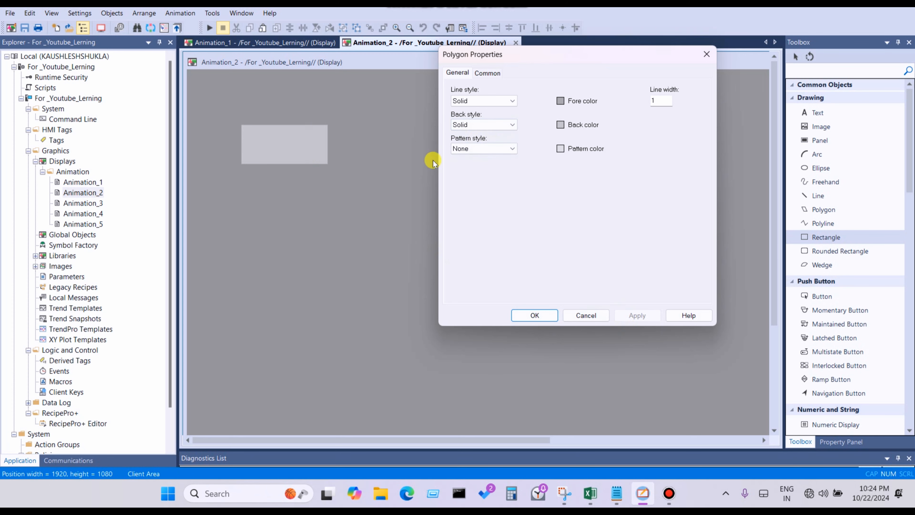
Set the rectangle's back style to Transparent and its fore color to black, and apply the changes
left_click(486, 125)
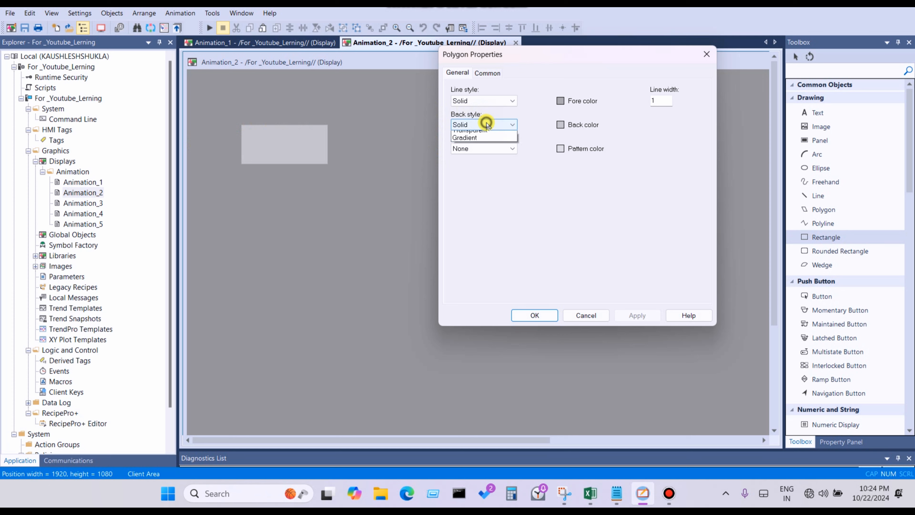
left_click(483, 139)
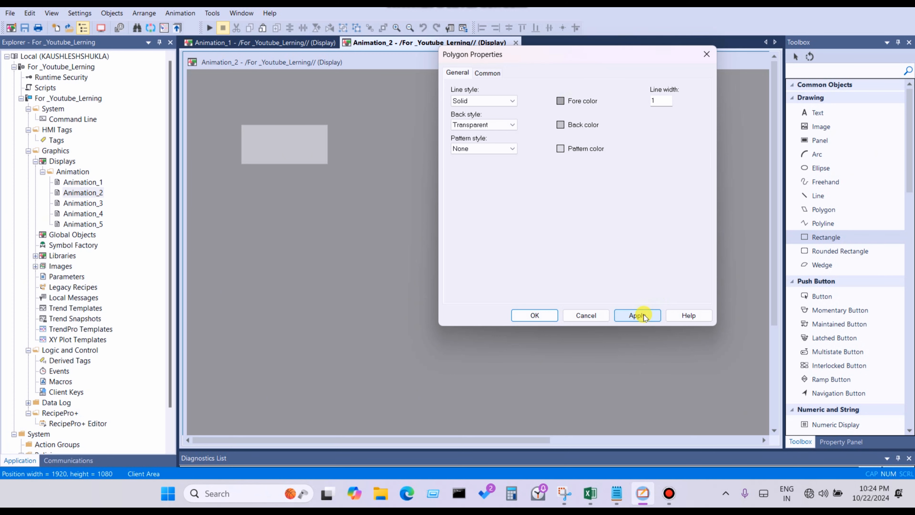
left_click(560, 101)
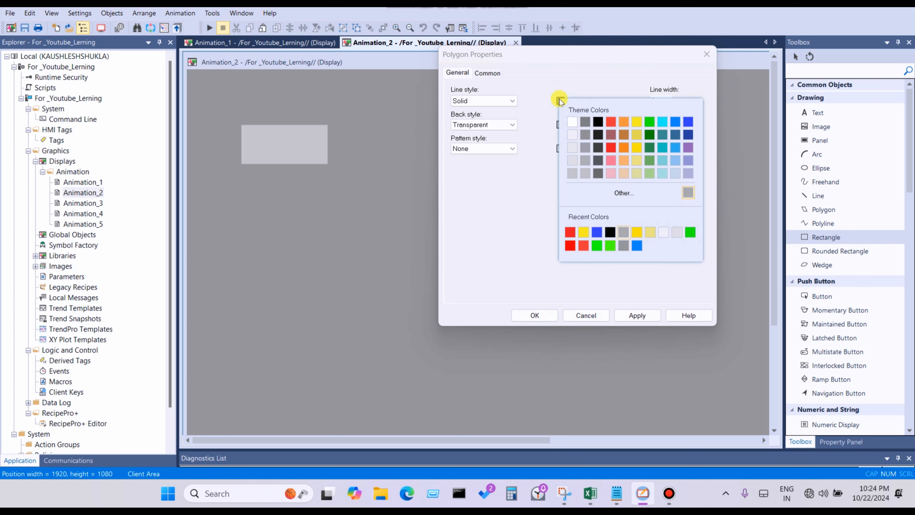
left_click(545, 120)
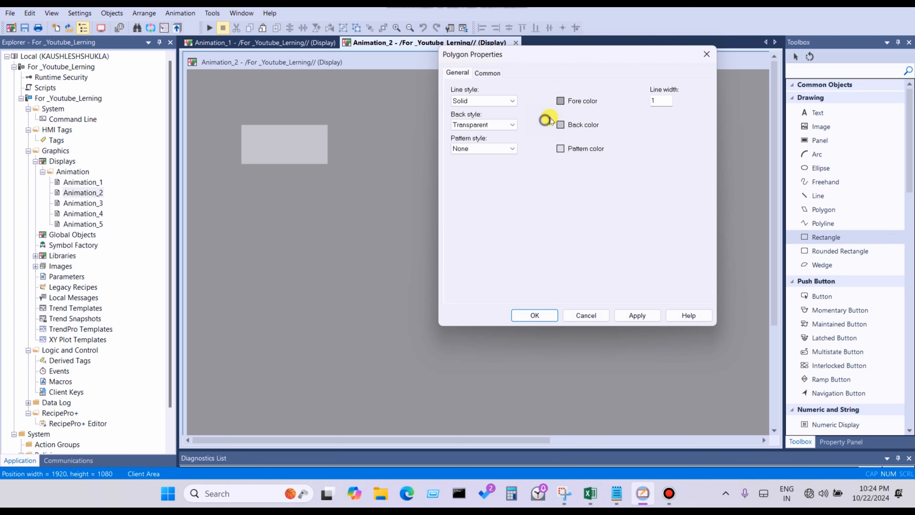
left_click(562, 102)
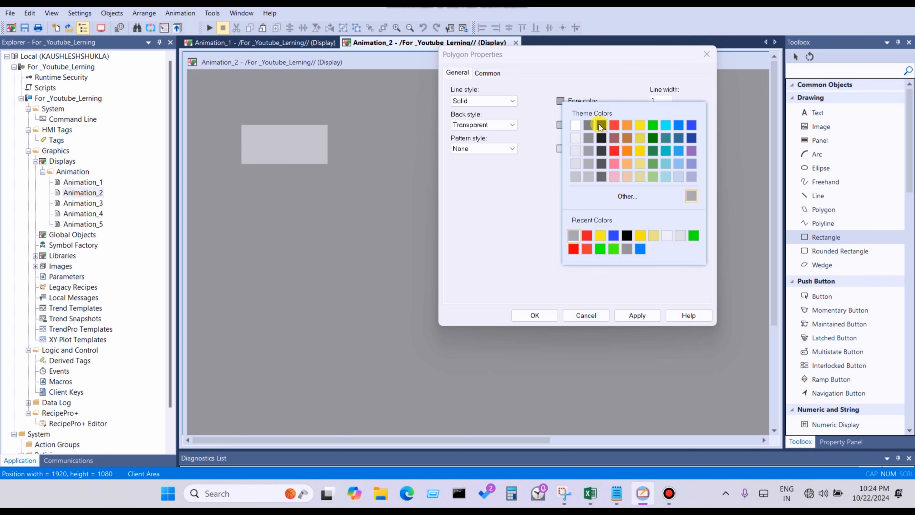
left_click(599, 125)
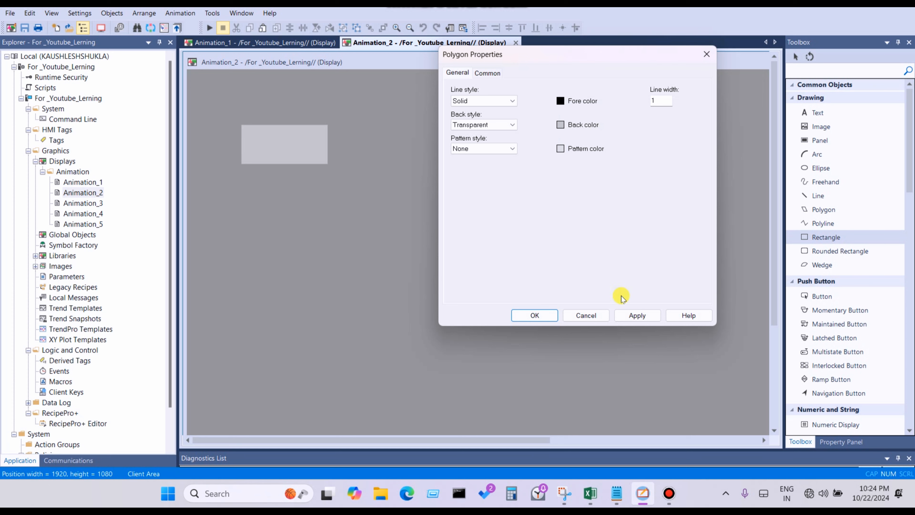
left_click(637, 317)
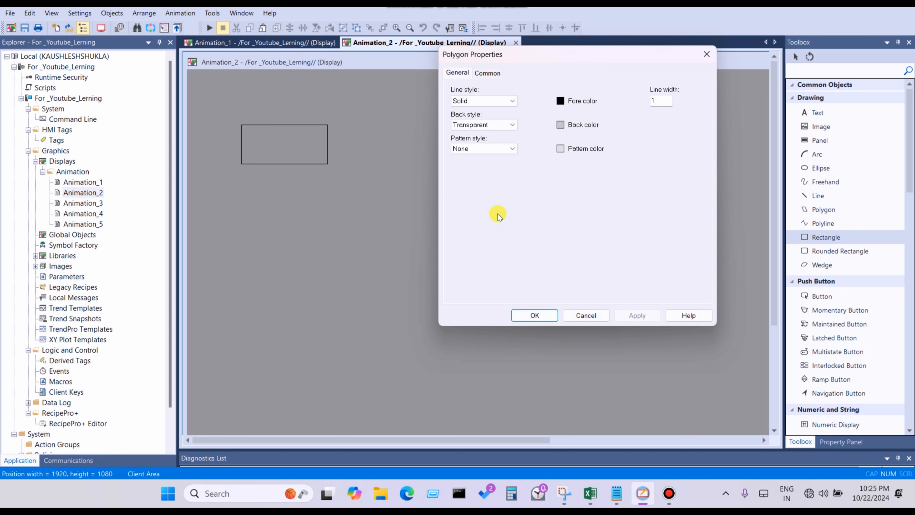
Change the rectangle's back style to Gradient with a blue start color and a green end color
left_click(487, 125)
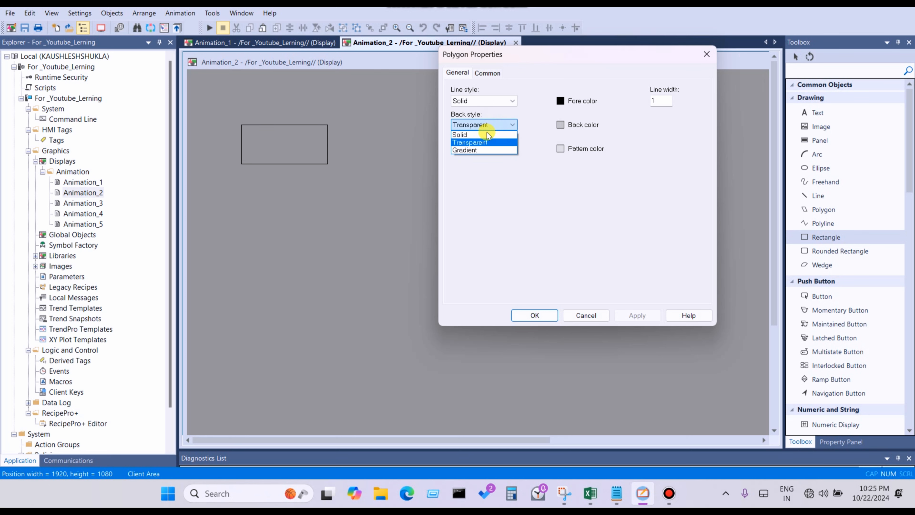
left_click(472, 150)
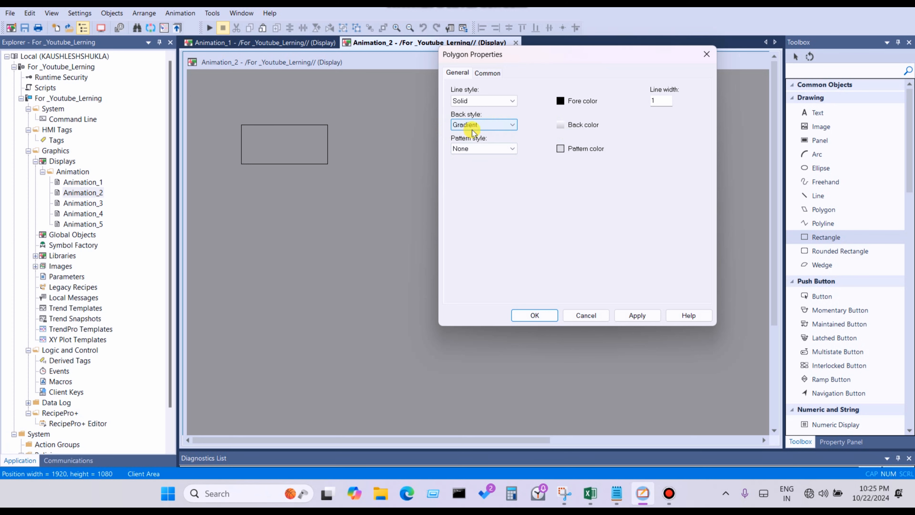
left_click(562, 126)
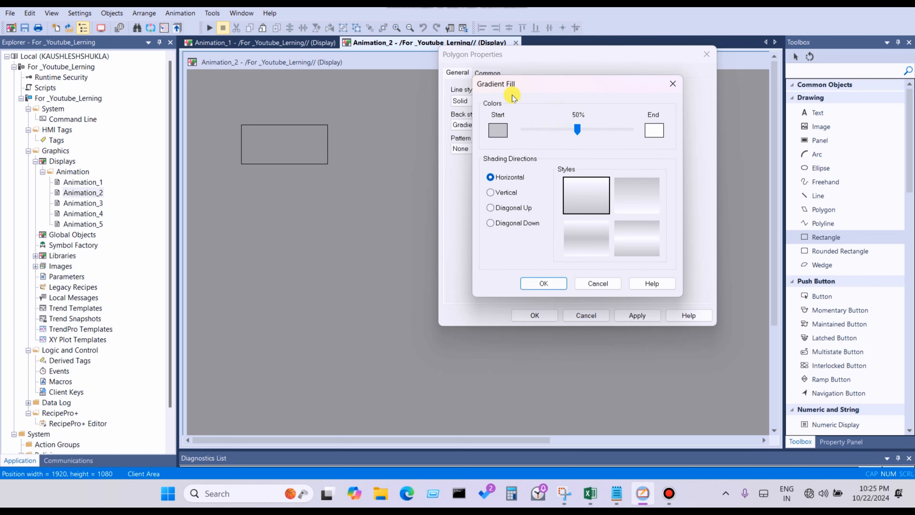
left_click_drag(558, 92, 580, 137)
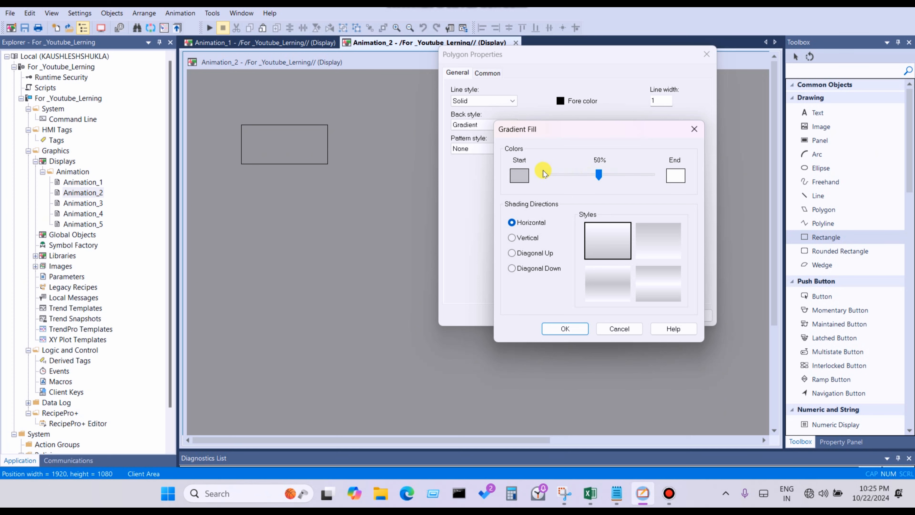
left_click(519, 176)
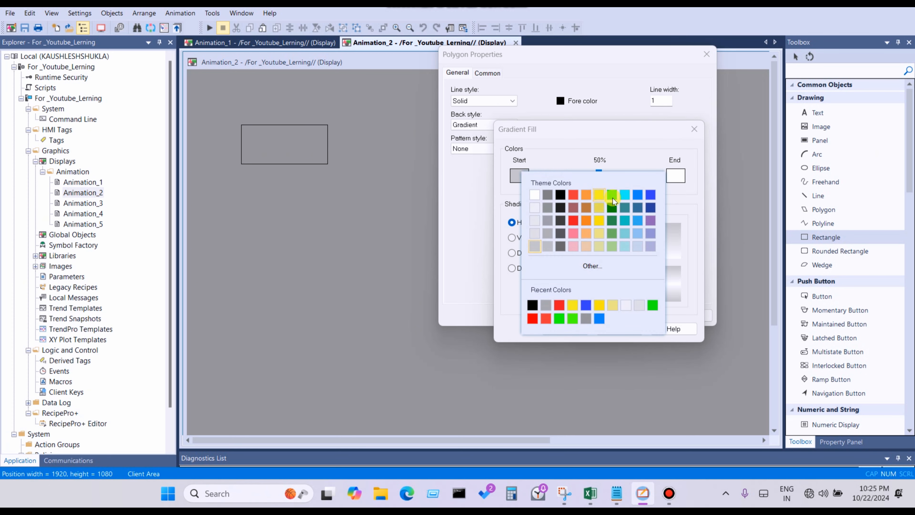
left_click(650, 195)
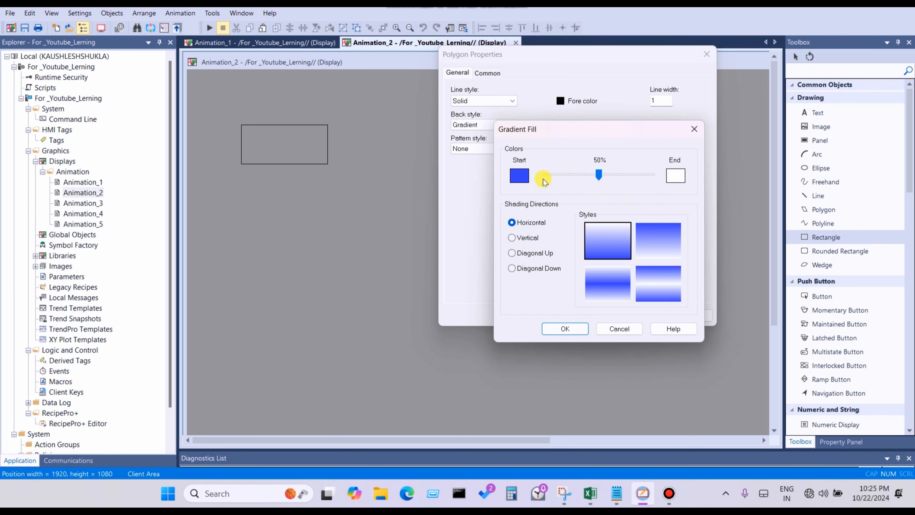
left_click(518, 175)
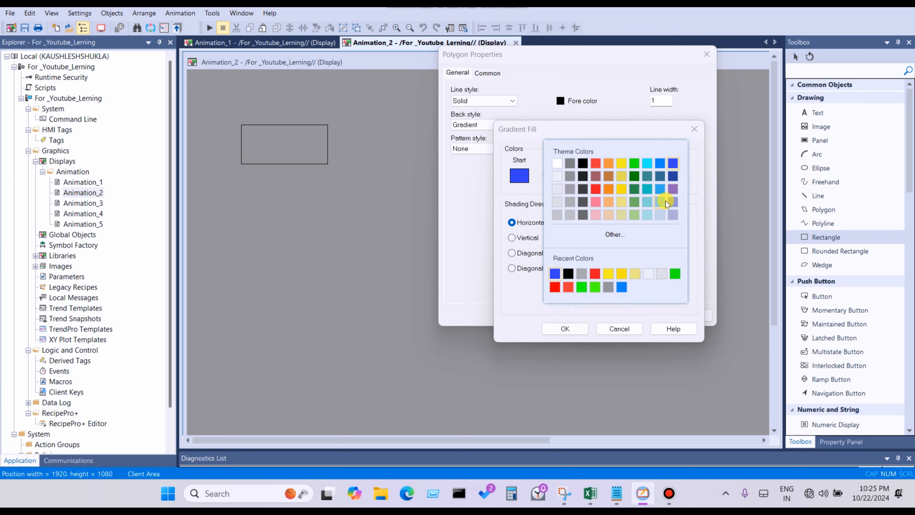
left_click(673, 165)
left_click(676, 184)
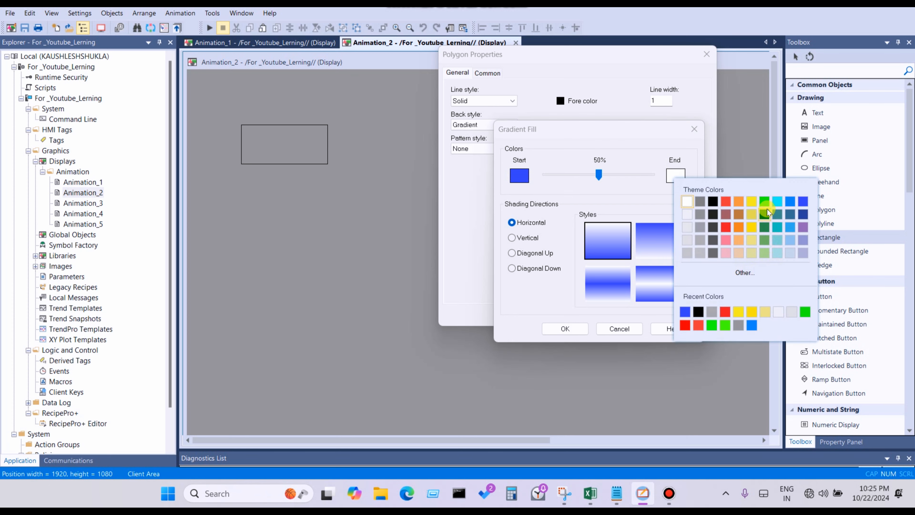
left_click(764, 201)
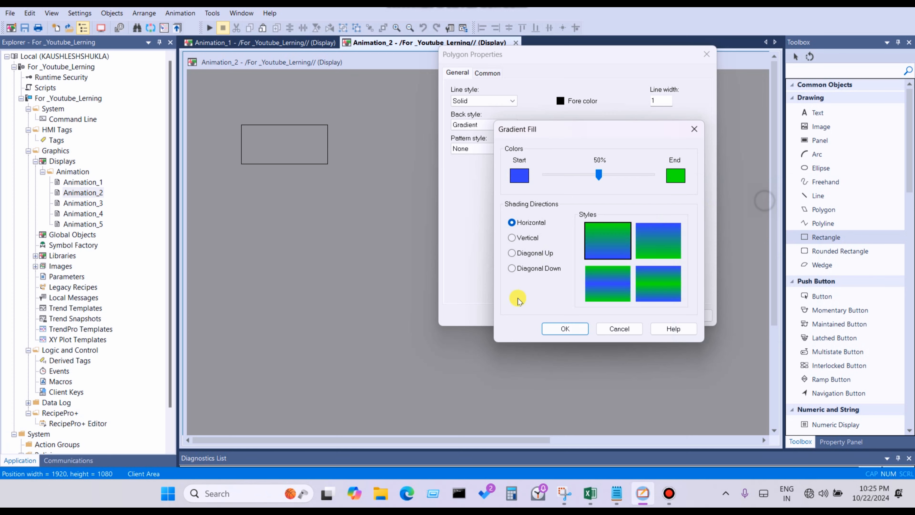
Compare the gradient's shading directions and styles, choosing Horizontal with the start color as the central band
left_click(520, 239)
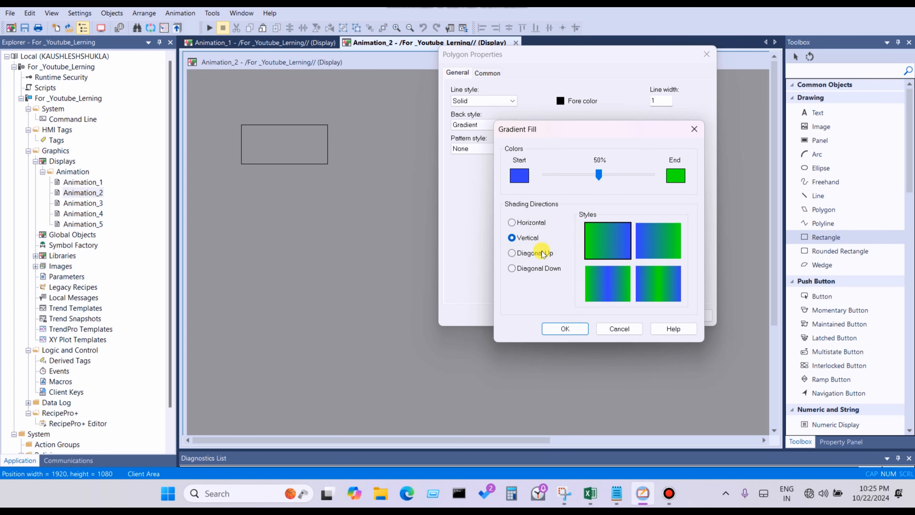
left_click(522, 227)
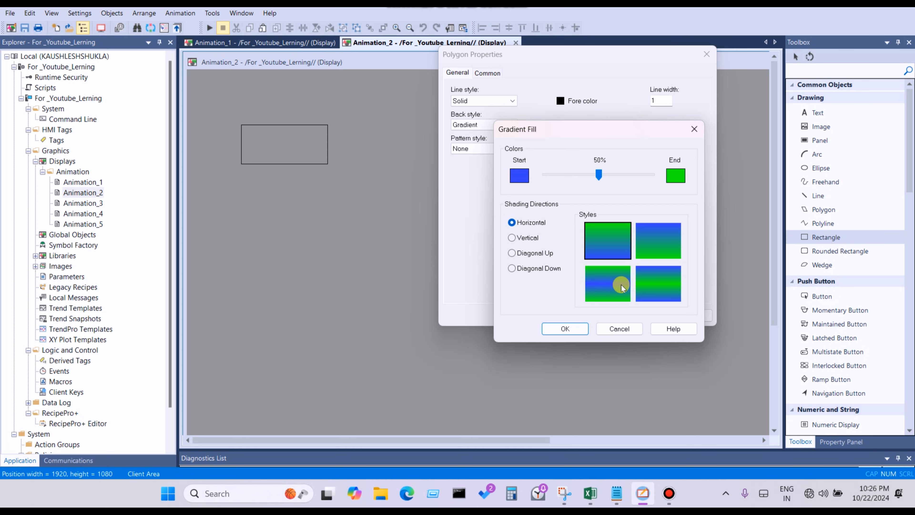
left_click(653, 283)
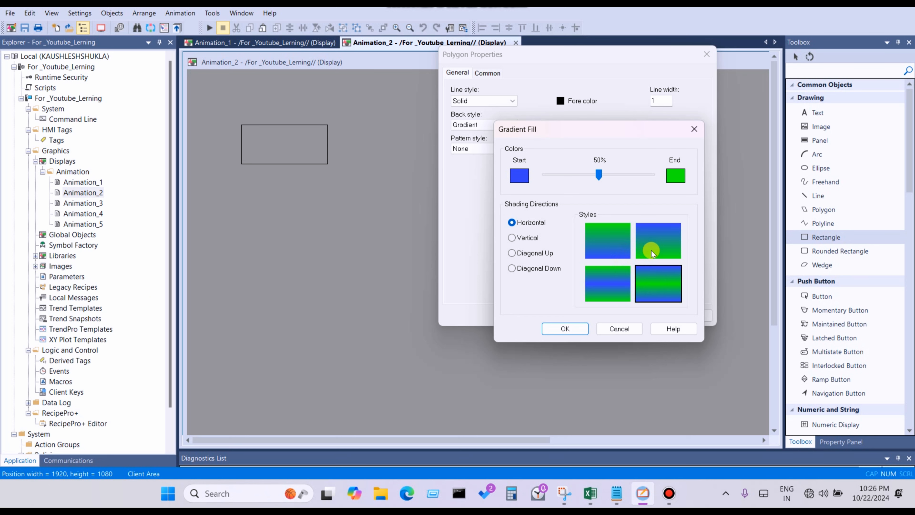
left_click(619, 274)
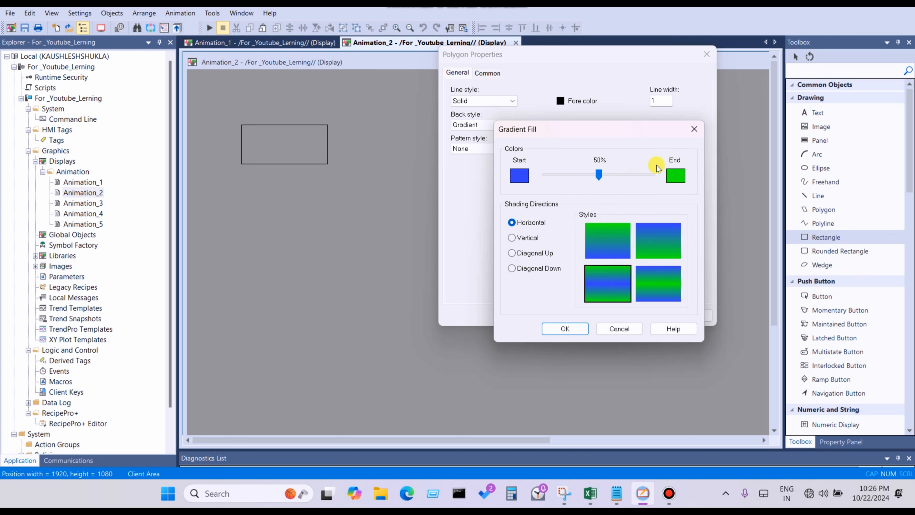
Set the gradient's end color to teal, then apply the fill and finish editing the rectangle's properties
left_click(673, 176)
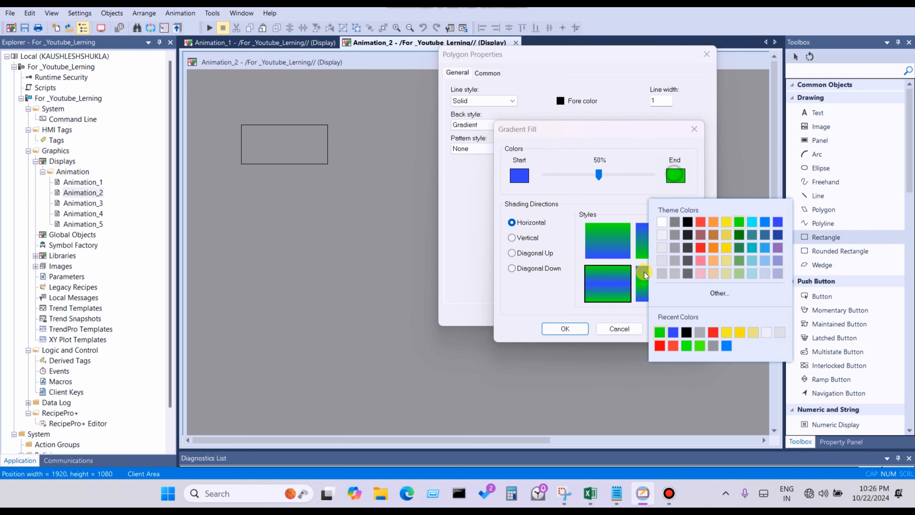
left_click(753, 248)
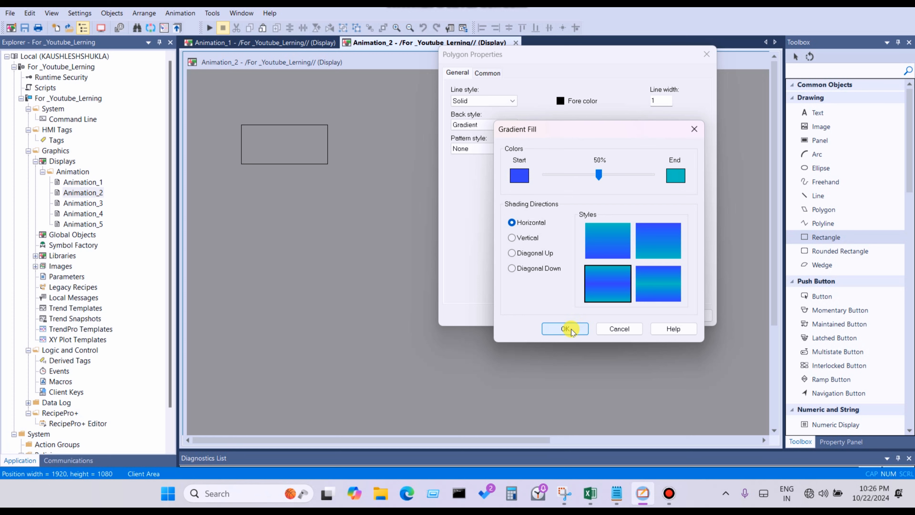
left_click(565, 328)
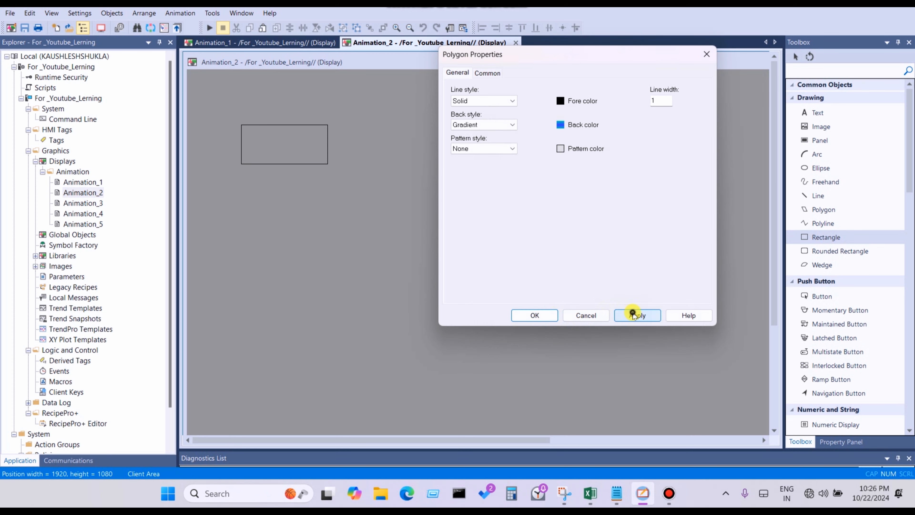
left_click(635, 315)
left_click(534, 316)
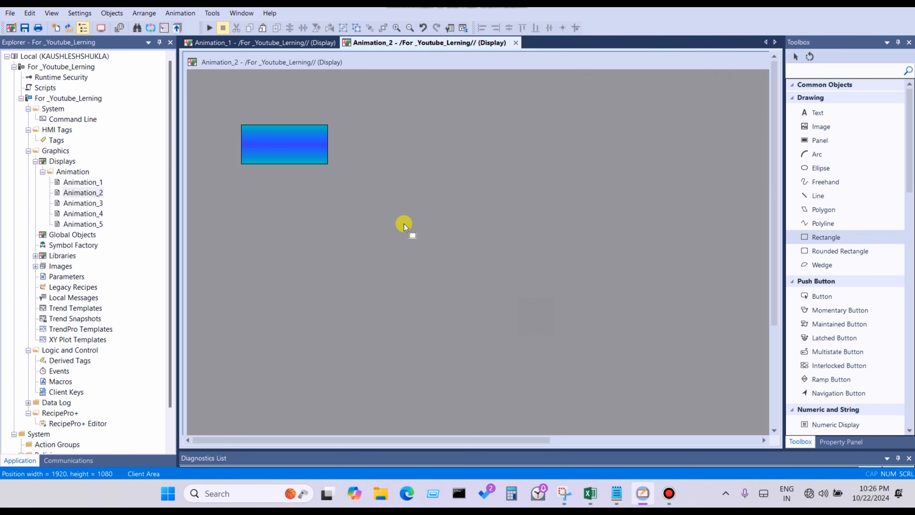
Resize the gradient rectangle to about 156 wide by 90 high and open its Touch animation settings
left_click(274, 146)
mouse_move(328, 165)
left_mouse_down()
mouse_move(296, 157)
mouse_move(322, 176)
mouse_move(308, 164)
mouse_move(317, 170)
left_mouse_up()
right_click(261, 148)
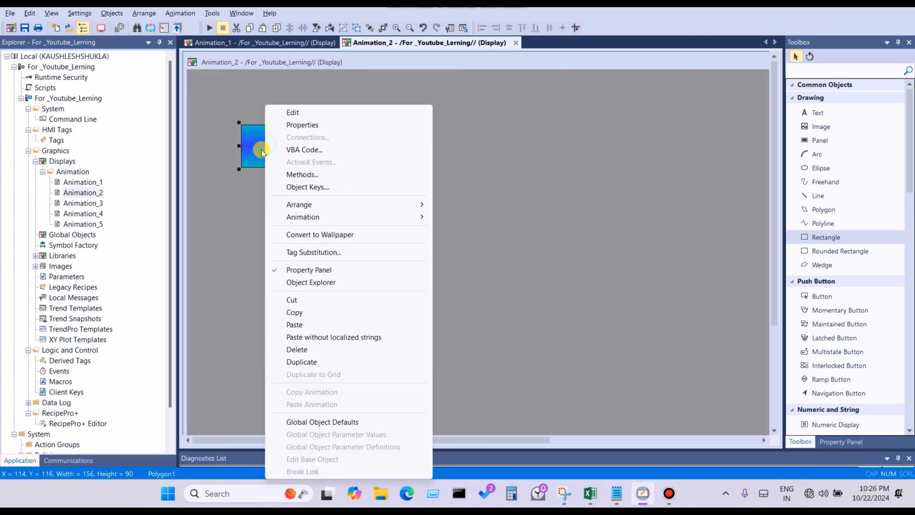
mouse_move(318, 221)
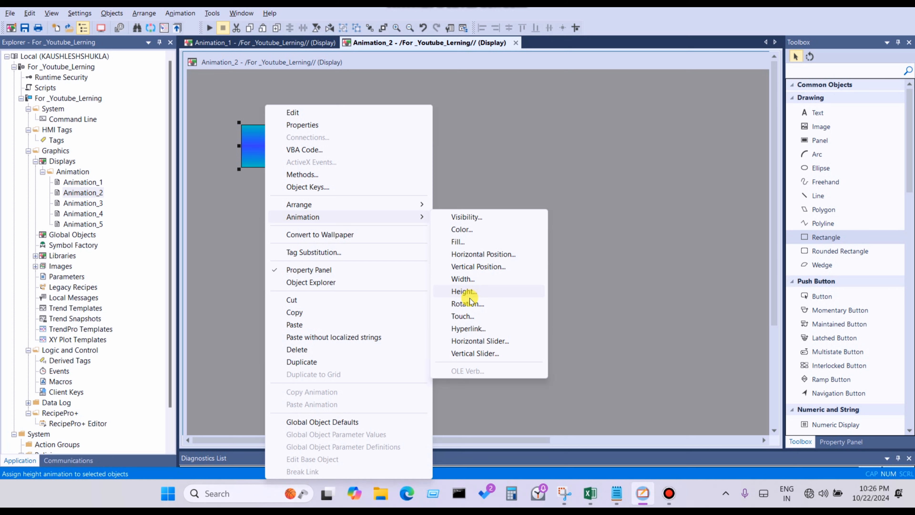
left_click(468, 316)
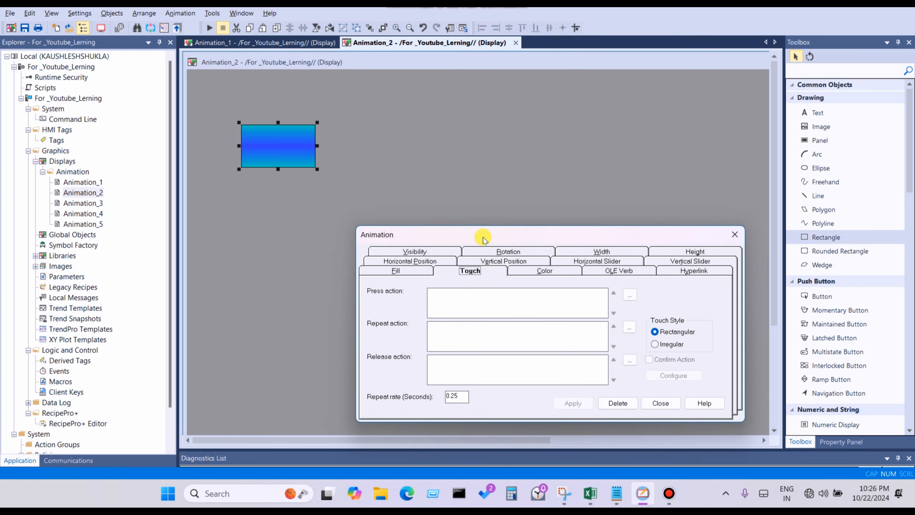
left_click_drag(482, 237, 482, 175)
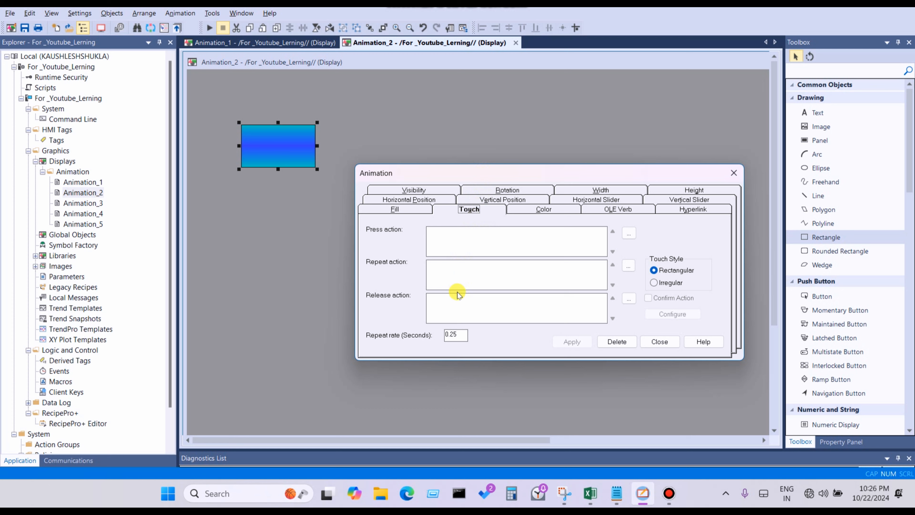
left_click(454, 240)
left_click(446, 301)
left_click(460, 246)
left_click(458, 302)
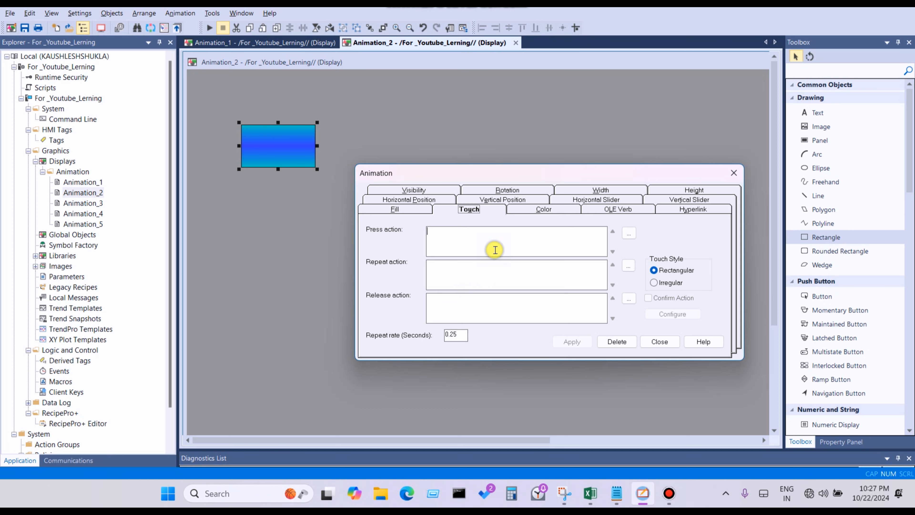
left_click(466, 307)
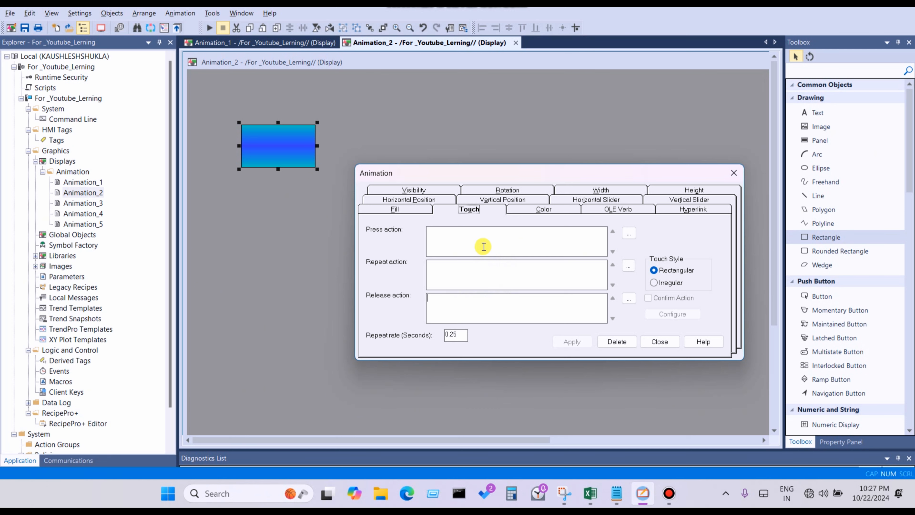
Try assigning the DisplayNavigationHistory command from the graphic display navigation commands as the rectangle's press action
double_click(477, 237)
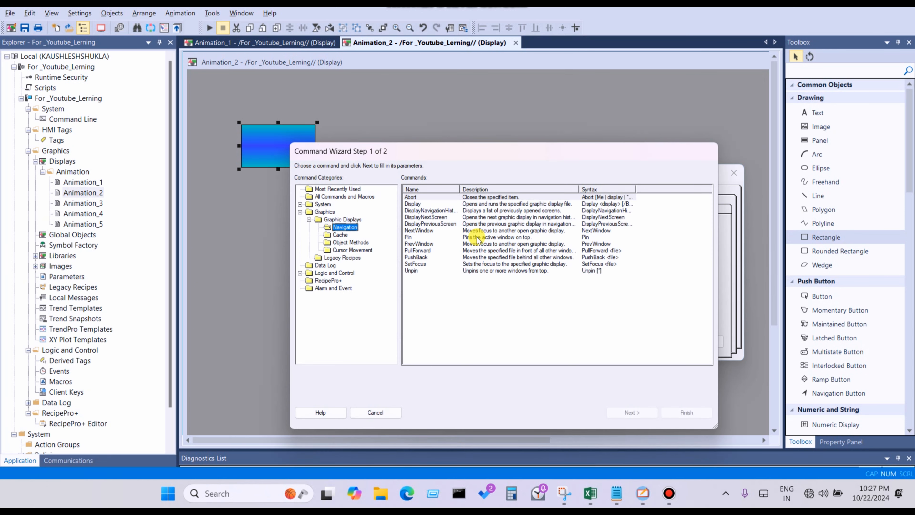
left_click(300, 212)
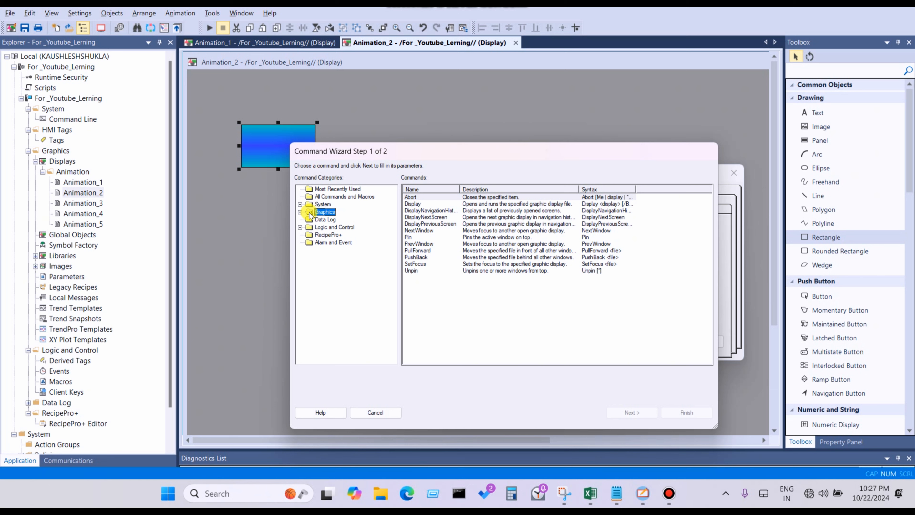
left_click(300, 212)
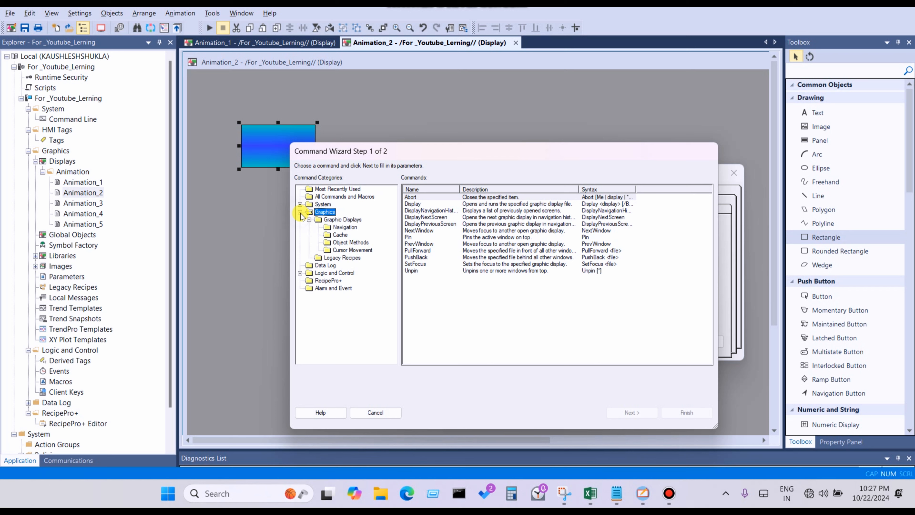
left_click(451, 210)
left_click_drag(460, 189, 486, 189)
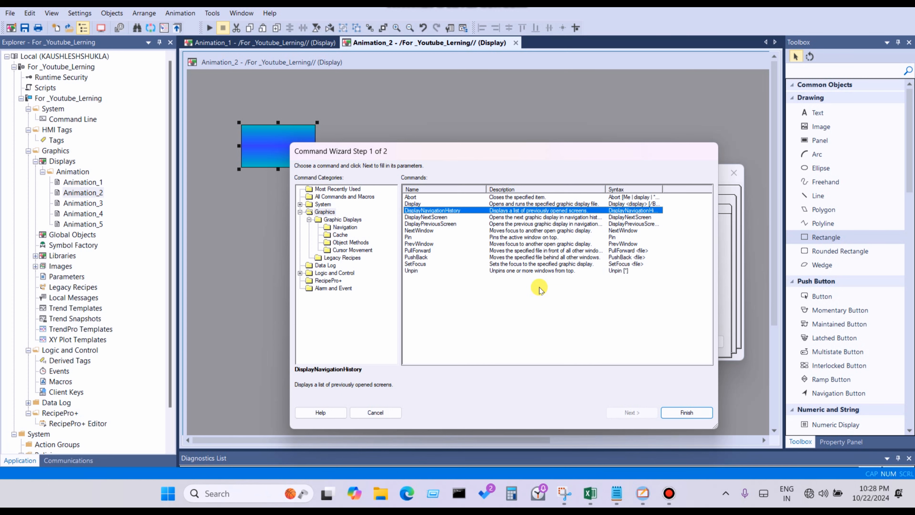
double_click(437, 211)
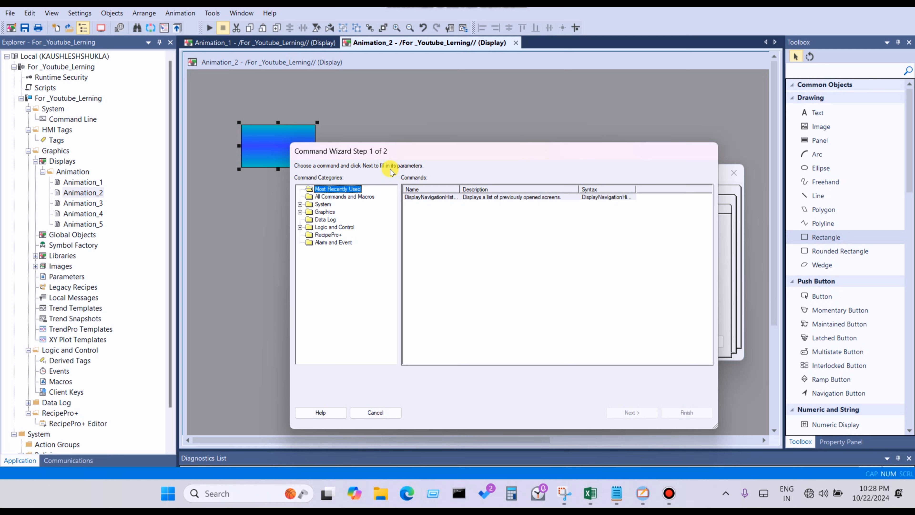
Examine the command categories available for the press action, from All Commands and Macros through System, Graphics, Data Log and RecipePro+ to Alarm and Event
left_click(326, 198)
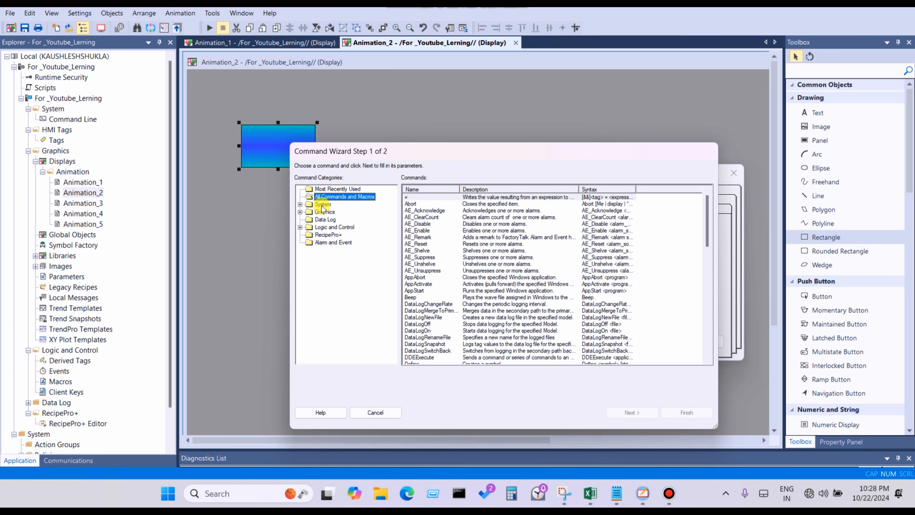
left_click(322, 204)
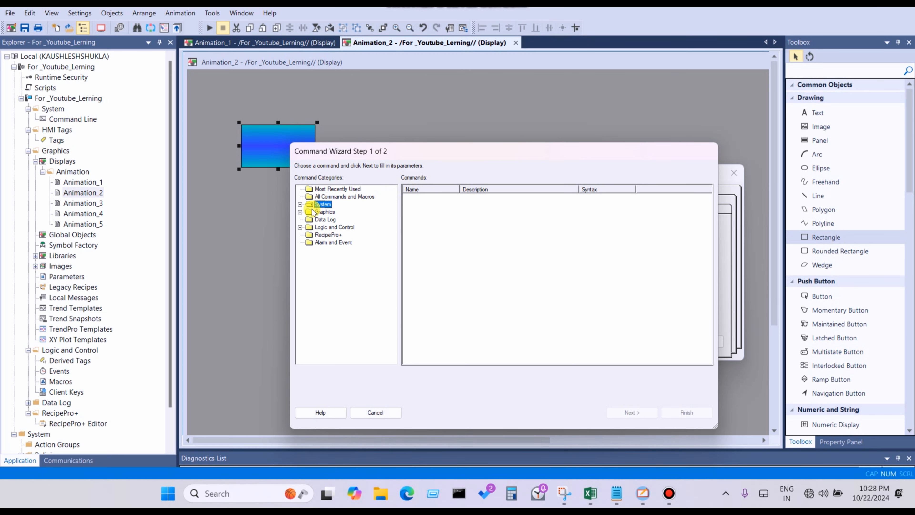
left_click(300, 205)
left_click(300, 204)
left_click(324, 212)
left_click(300, 212)
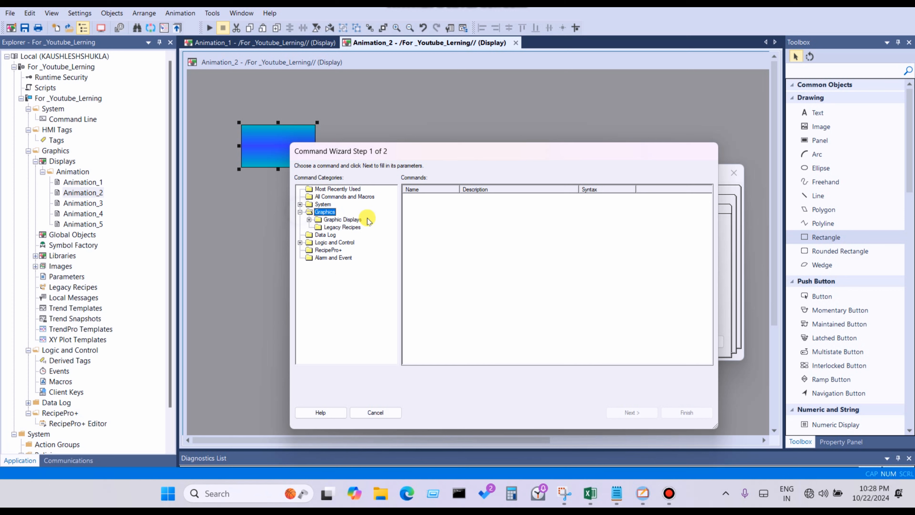
left_click(324, 234)
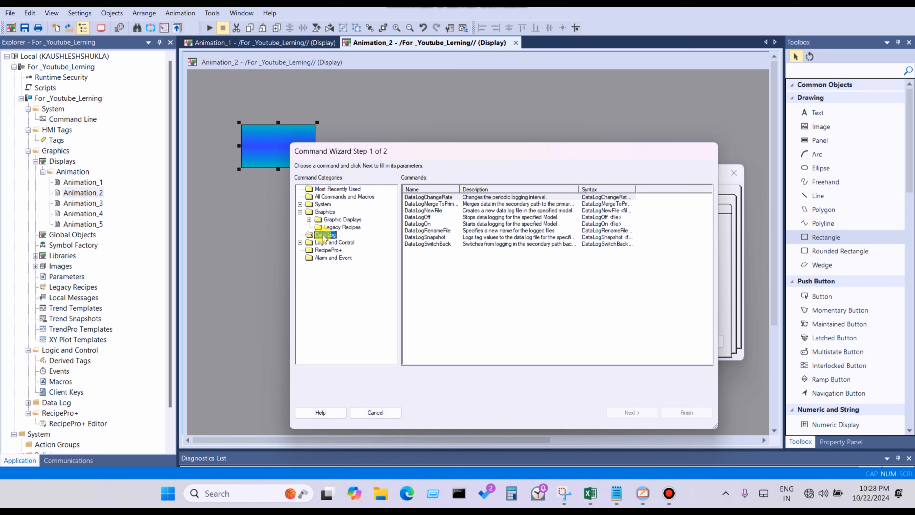
left_click(329, 244)
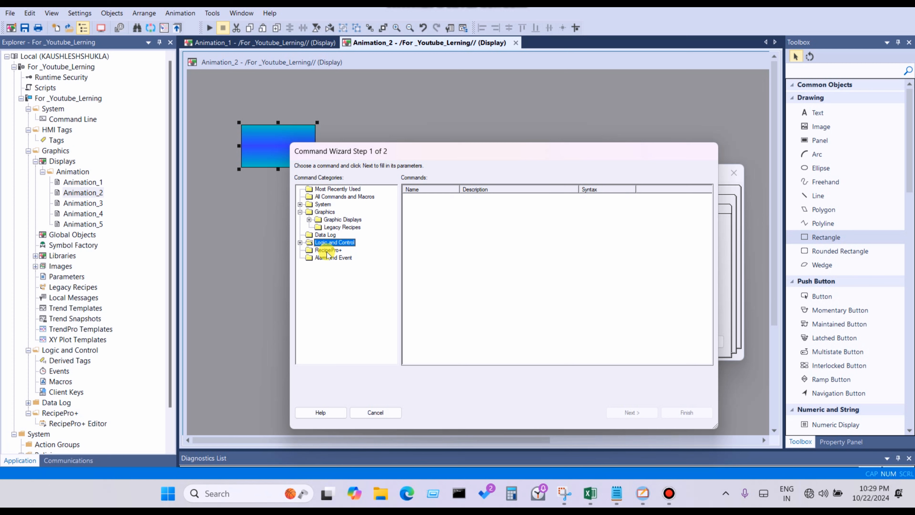
left_click(328, 251)
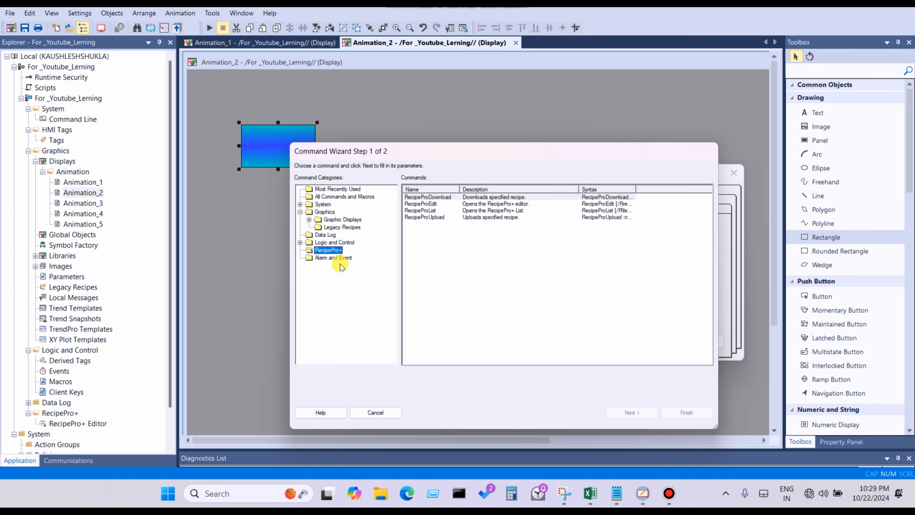
left_click(330, 258)
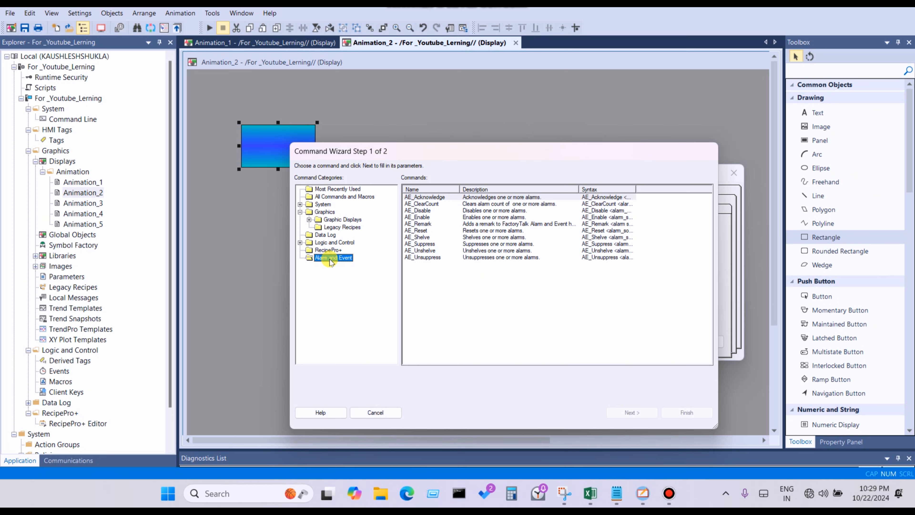
Choose the Display command from the Navigation category of Graphic Displays for the press action and proceed to its parameters
left_click(326, 220)
left_click(309, 219)
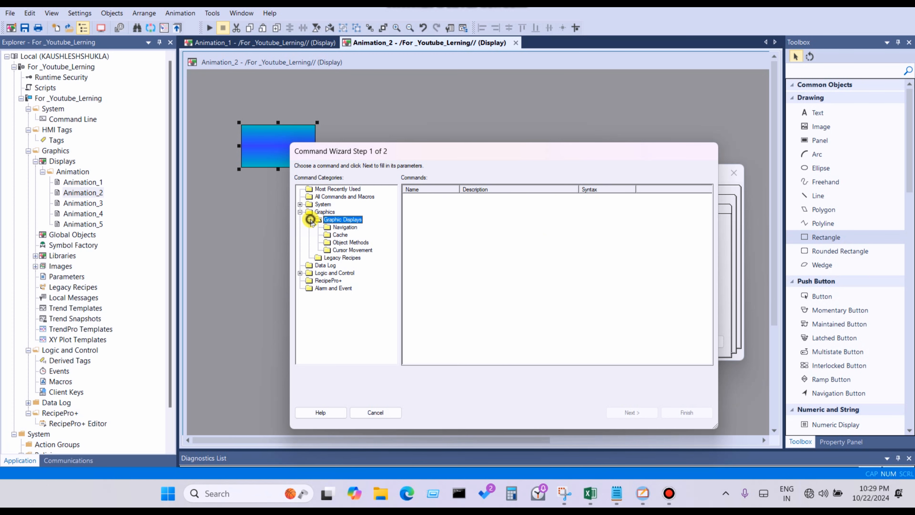
left_click(335, 228)
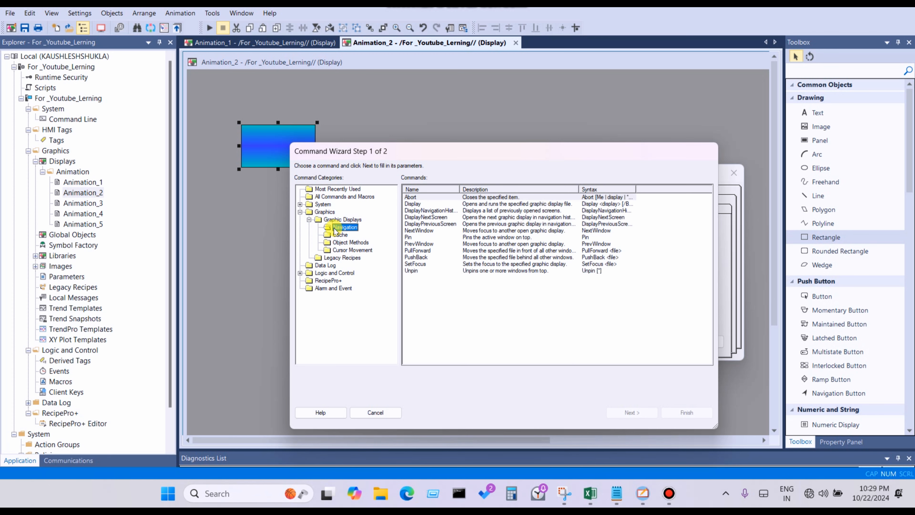
left_click(413, 204)
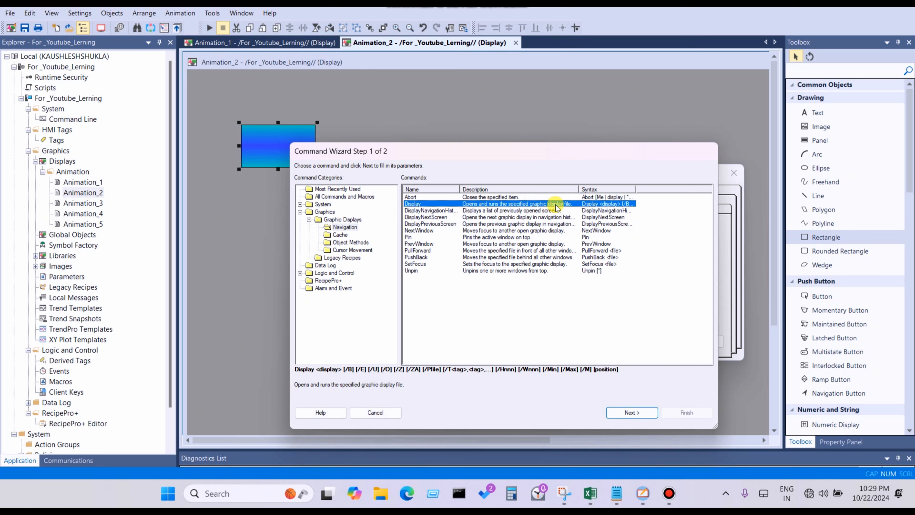
left_click_drag(635, 187, 690, 188)
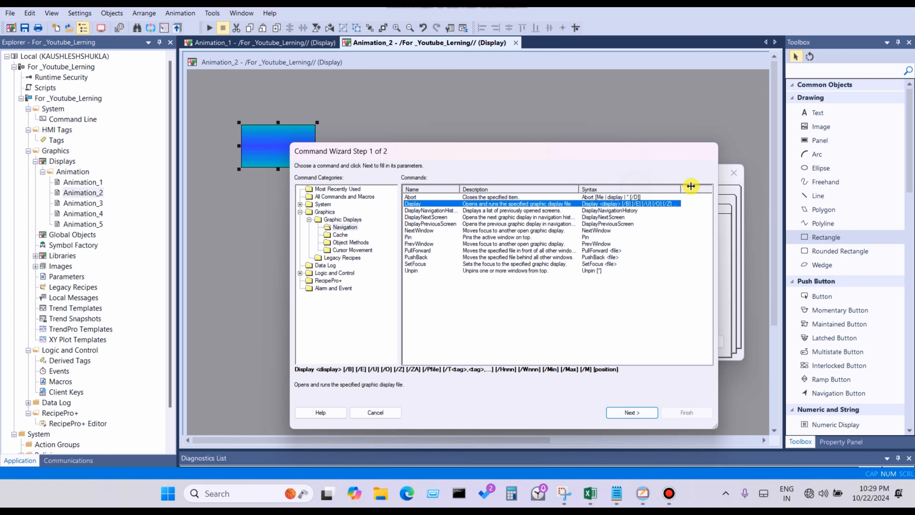
double_click(603, 204)
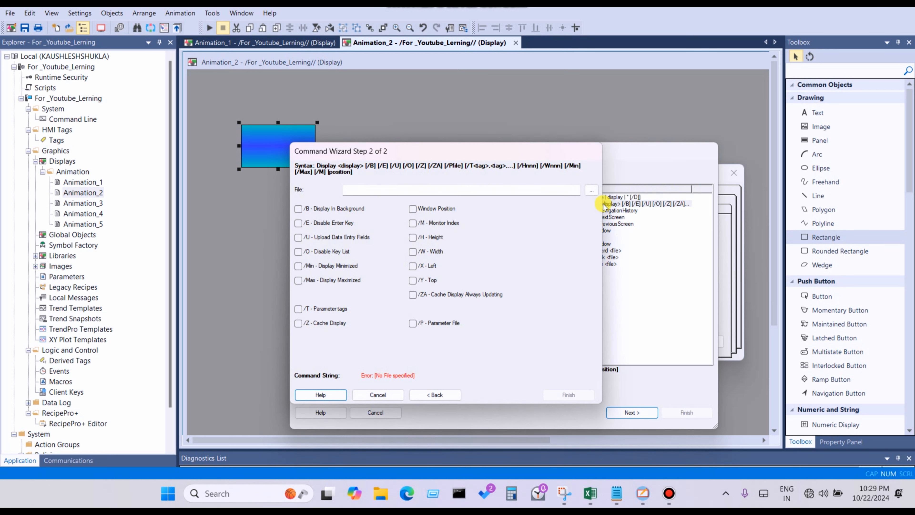
Set the Display command's file to Animation_3, finish the command, and apply the rectangle's touch animation
left_click(591, 192)
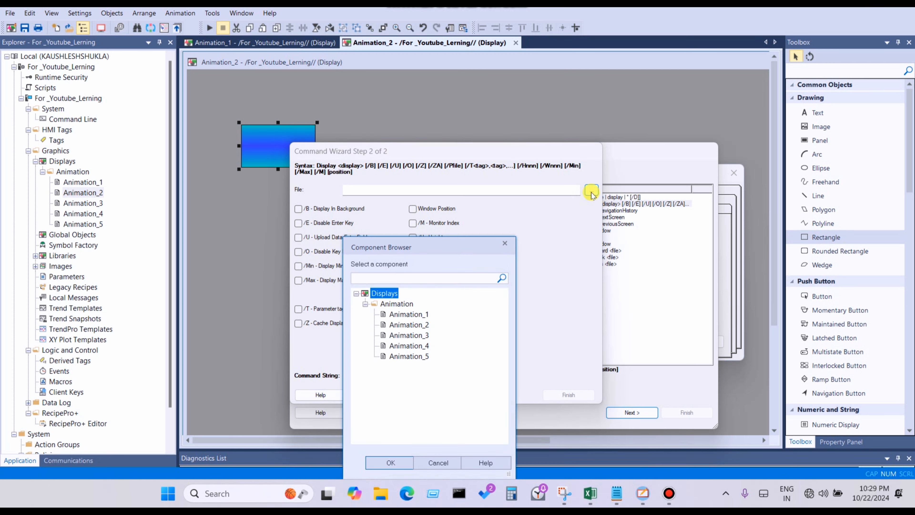
left_click_drag(406, 249, 540, 220)
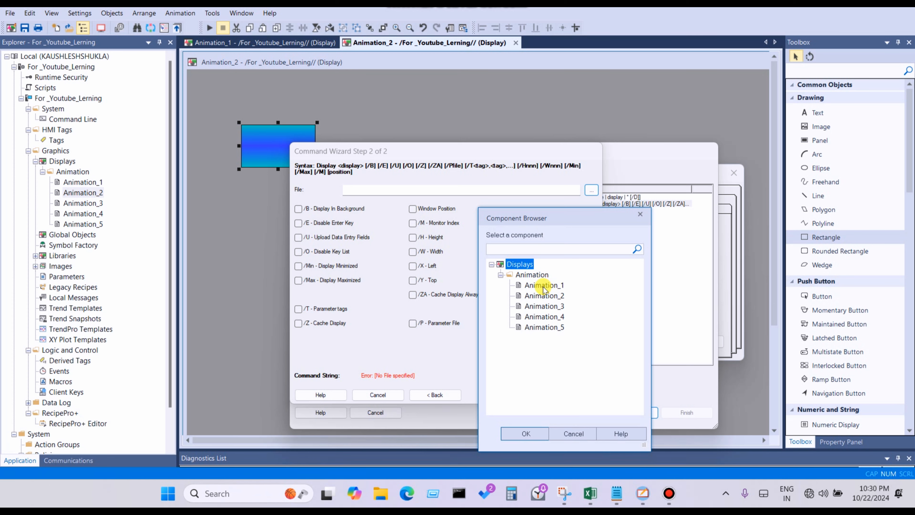
left_click(541, 306)
left_click(524, 434)
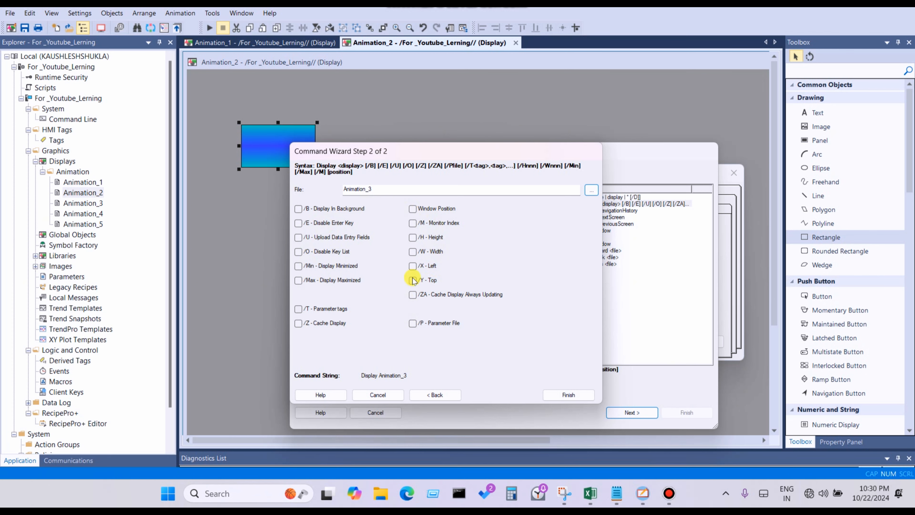
left_click(577, 397)
left_click(572, 342)
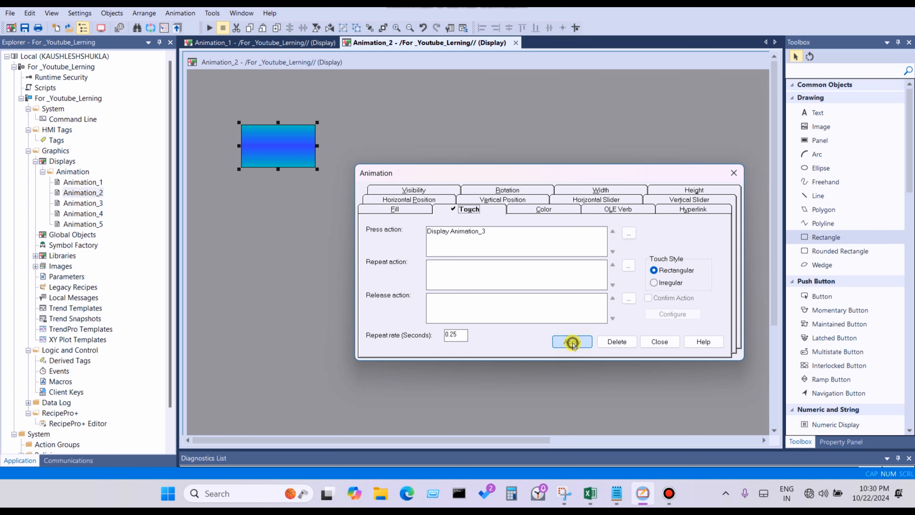
left_click(659, 341)
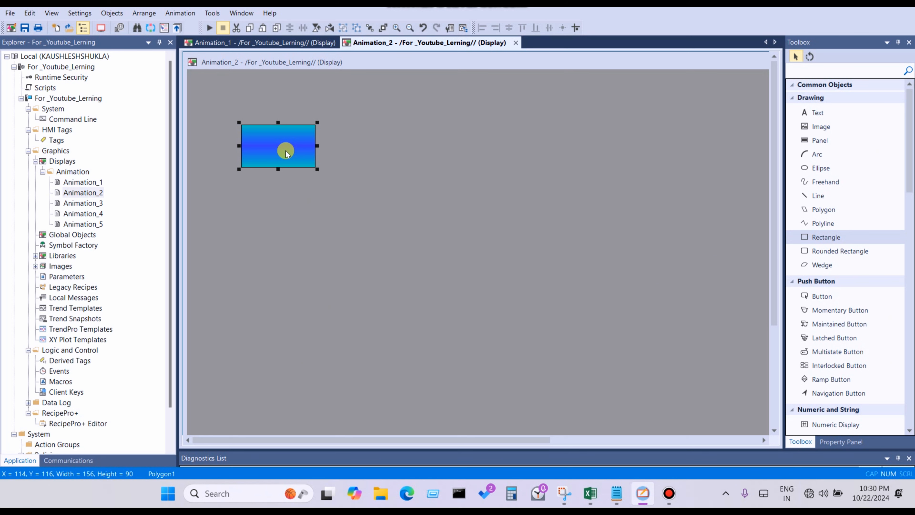
Copy the rectangle from Animation_2 and paste it into the Animation_3 display
left_click(129, 202)
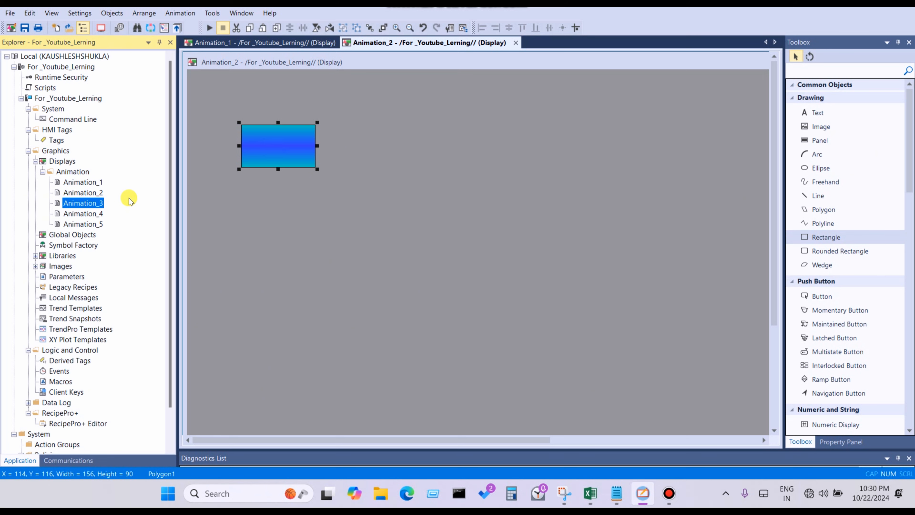
left_click(364, 179)
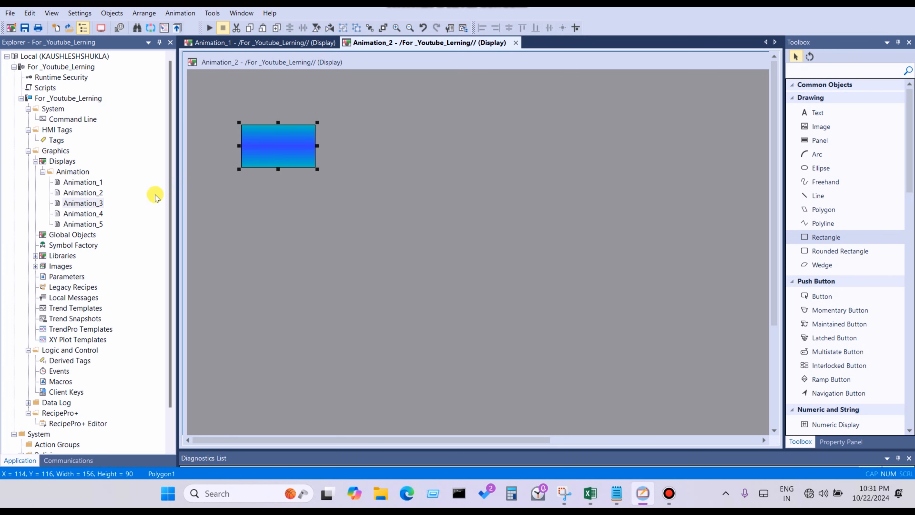
left_click(86, 192)
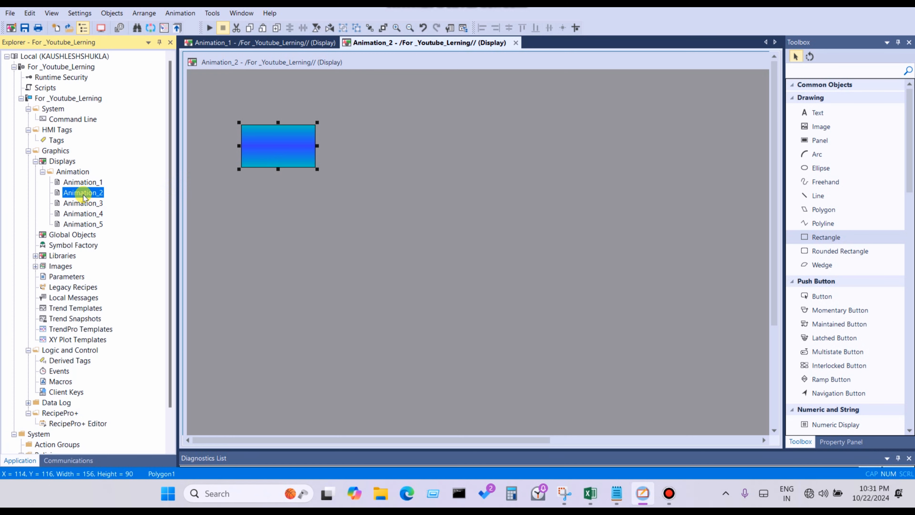
left_click(94, 204)
double_click(93, 204)
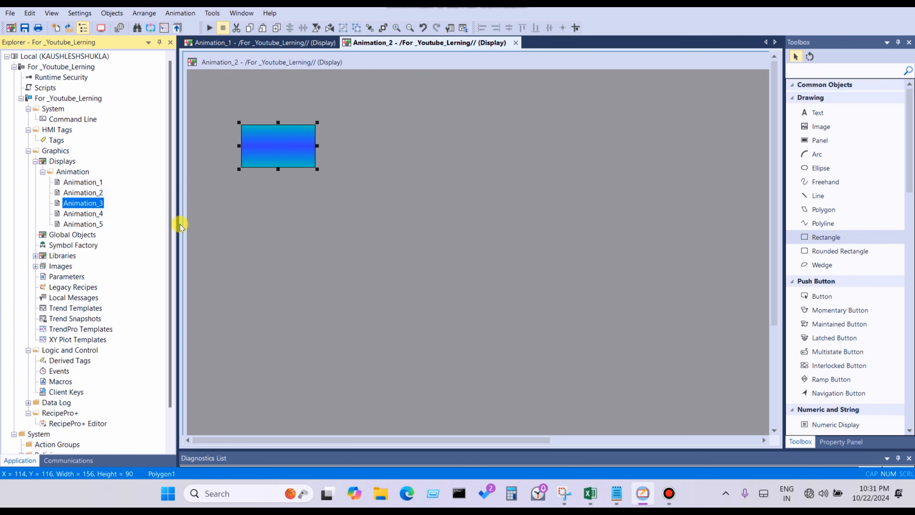
key("ctrl+v")
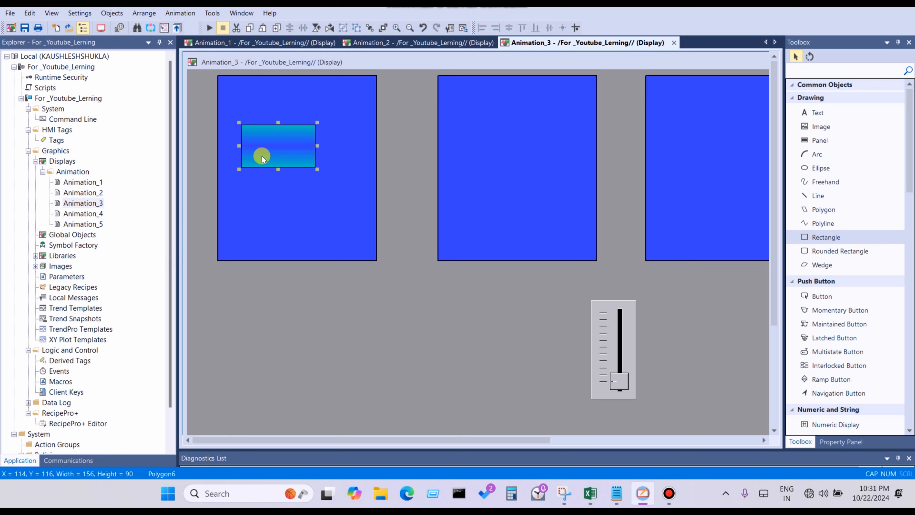
Move the pasted rectangle below the first large blue rectangle, to about X 37, Y 558
left_click_drag(262, 156, 247, 369)
double_click(247, 368)
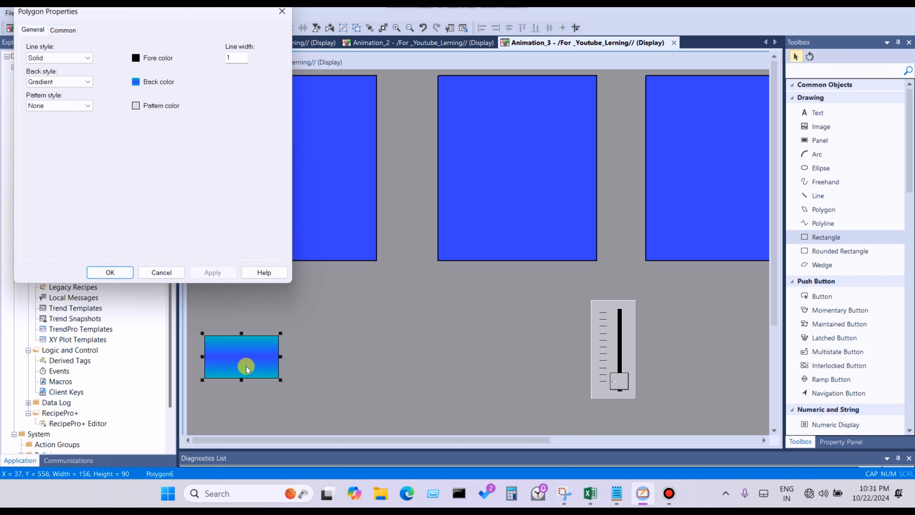
left_click(279, 15)
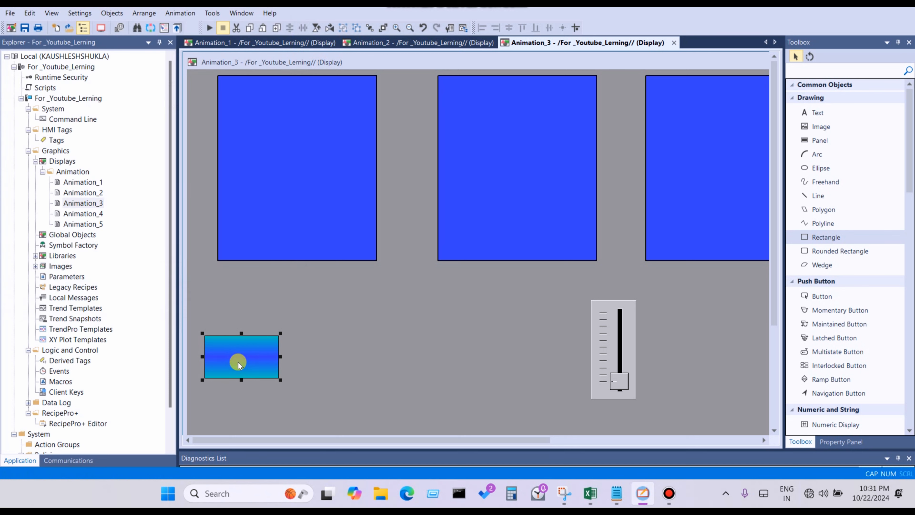
Start a touch animation on the gradient rectangle in Animation_3 with the recently used Display command as press action, and browse for its file
right_click(238, 362)
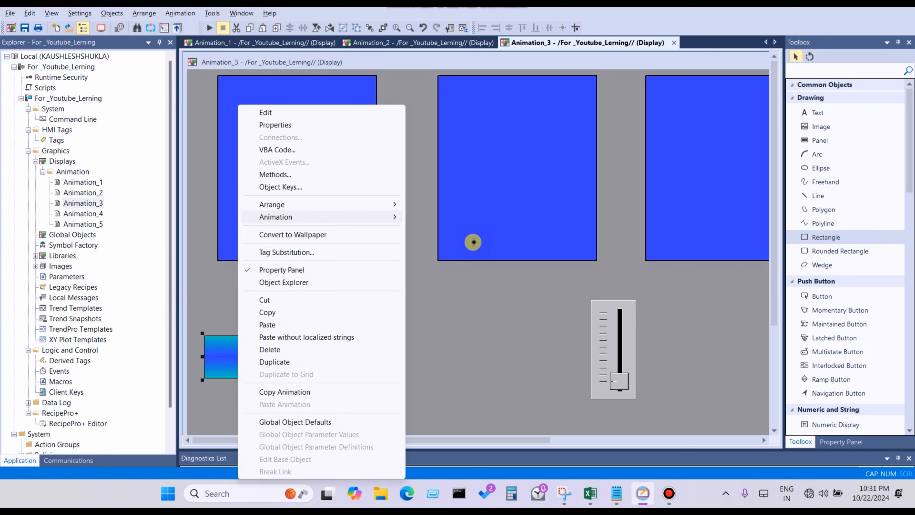
left_click(473, 242)
left_click(485, 240)
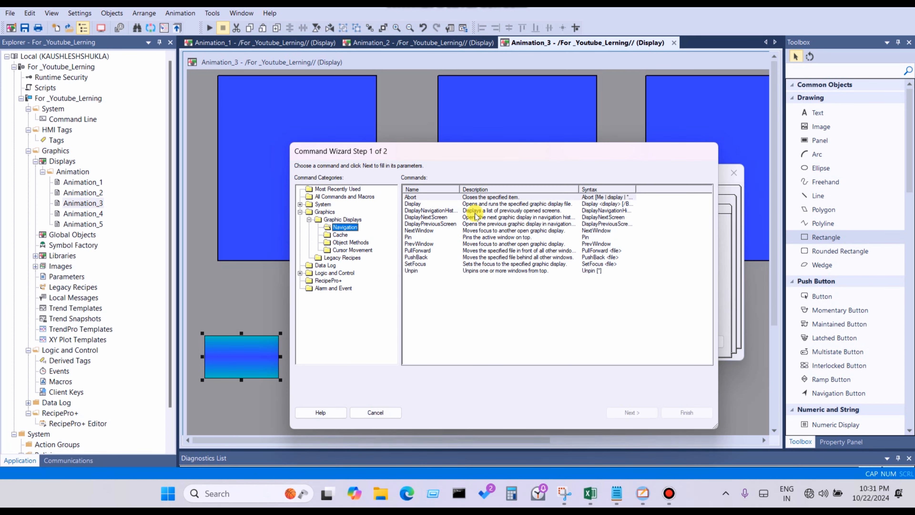
left_click(327, 190)
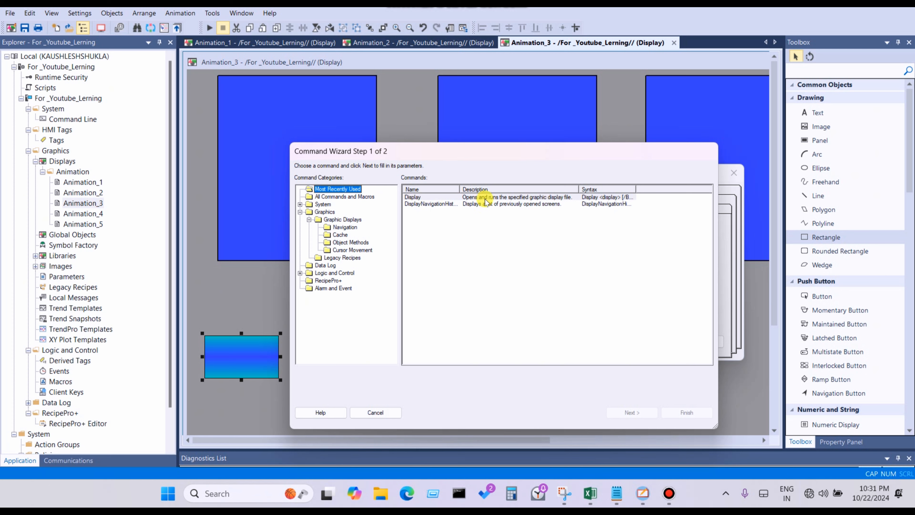
double_click(598, 199)
left_click(591, 189)
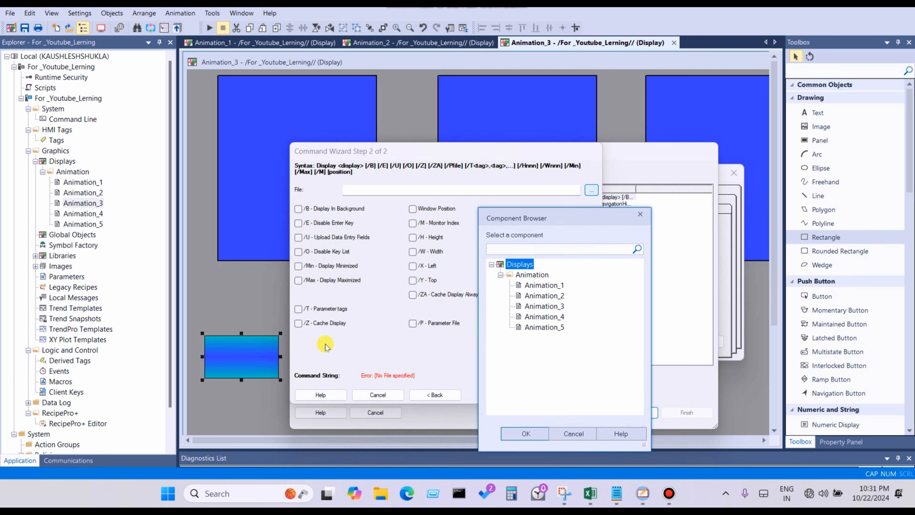
Set the Display command's file to Animation_2, finish the command, and apply the rectangle's touch animation
left_click(534, 298)
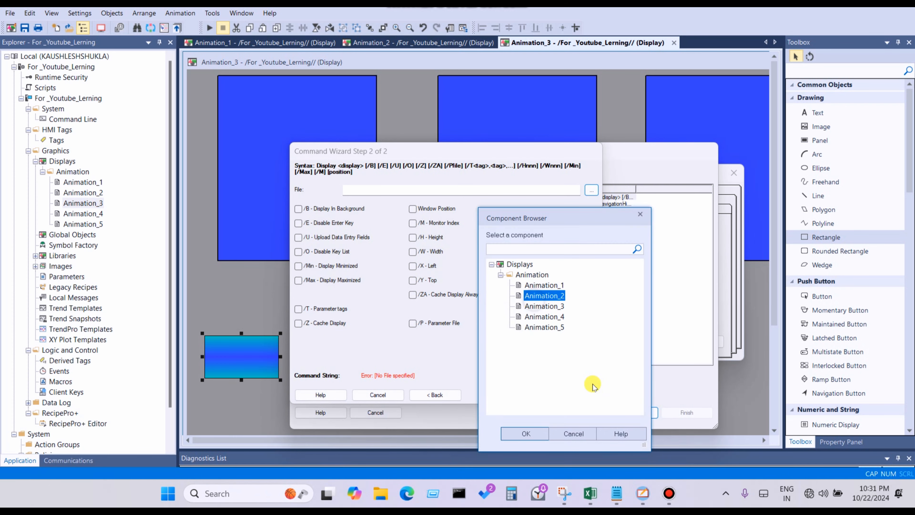
left_click(525, 433)
left_click(568, 394)
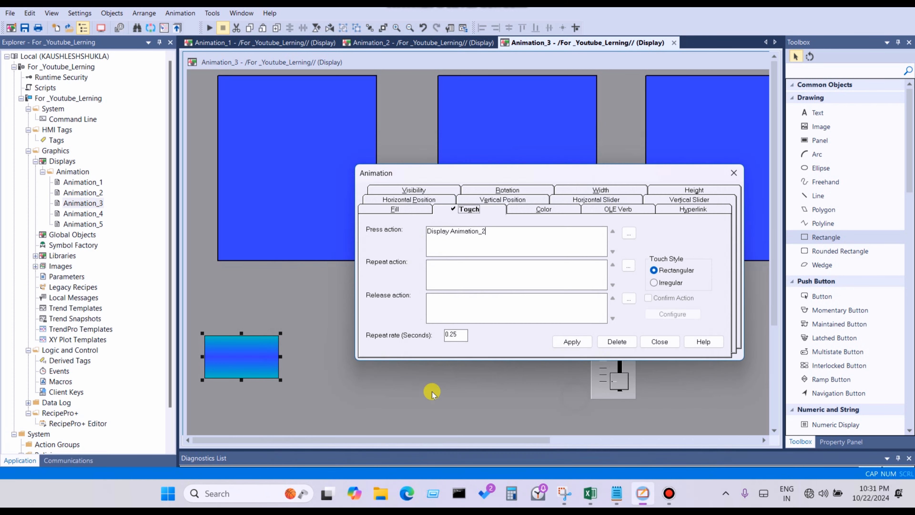
left_click(573, 341)
left_click(659, 341)
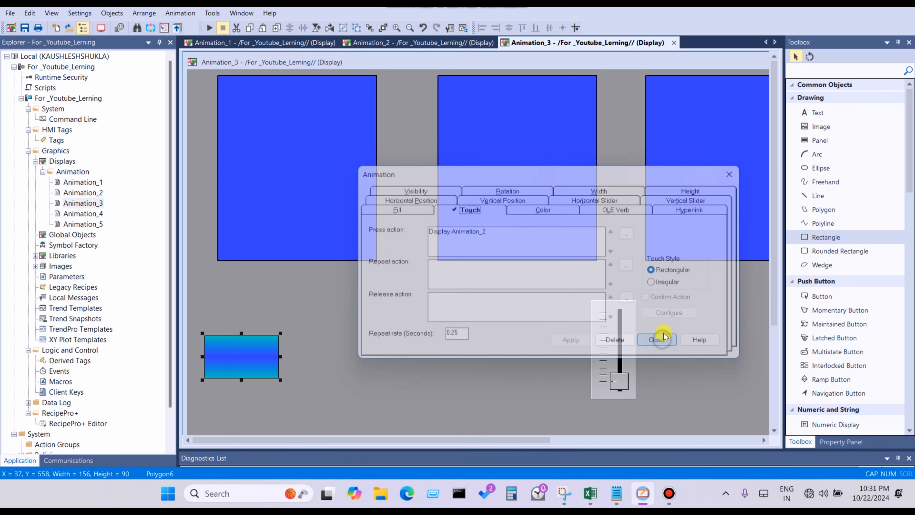
left_click(188, 454)
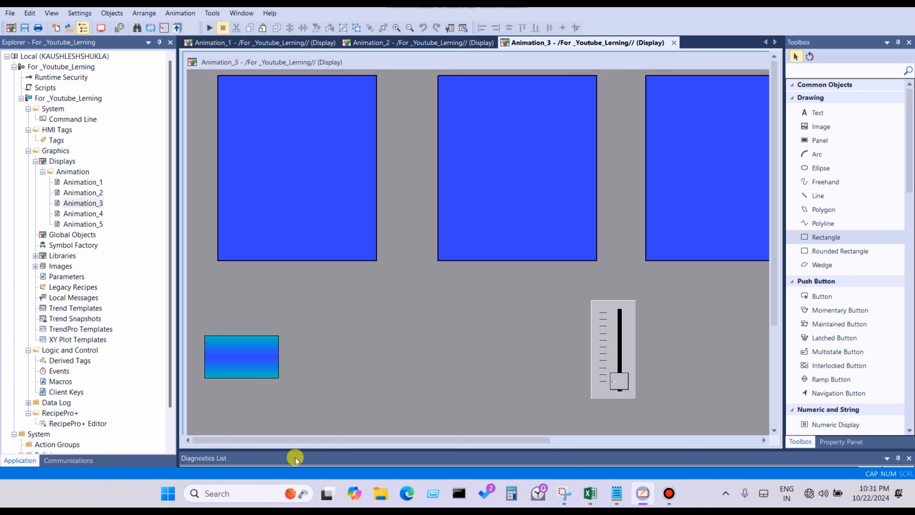
left_click(250, 373)
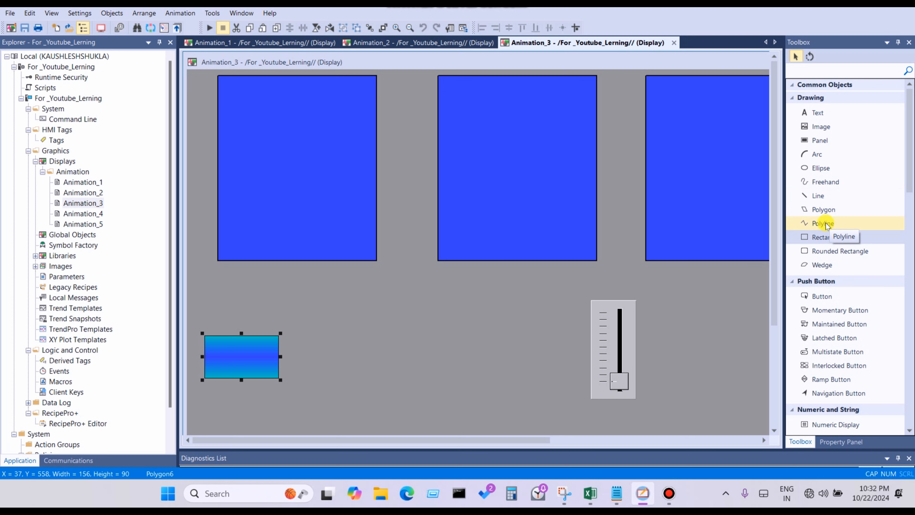
Draw a push button about 177 wide and 63 high between the gradient rectangle and the slider
left_click(817, 299)
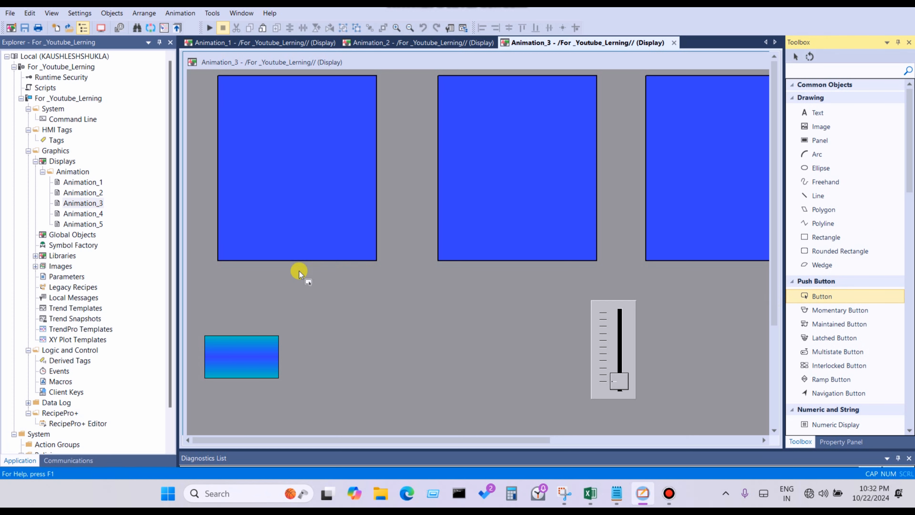
left_click_drag(350, 341, 434, 371)
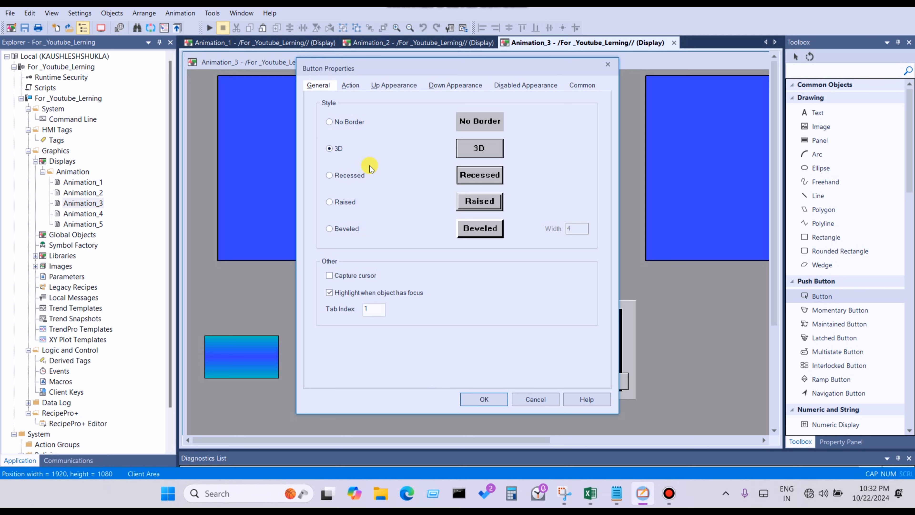
Set the new button's style to Recessed and accept its properties
left_click_drag(396, 69, 434, 112)
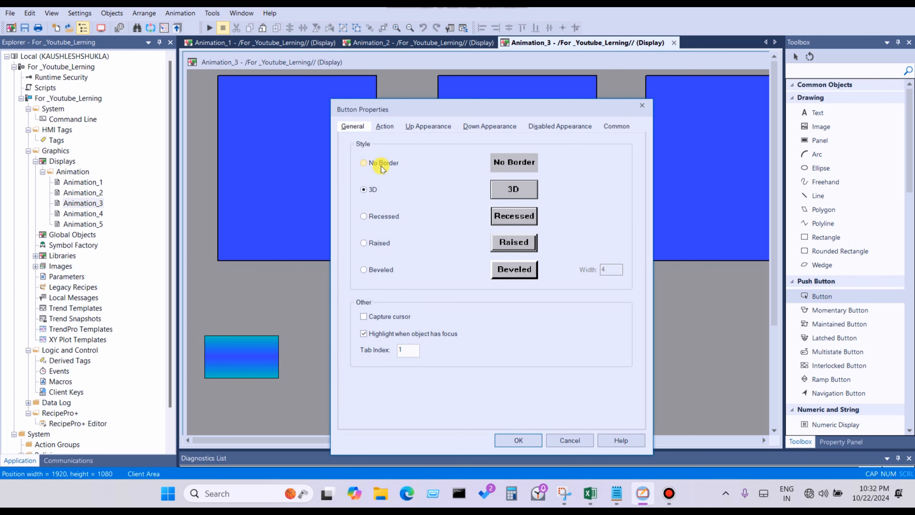
left_click(379, 216)
left_click(378, 243)
left_click(385, 274)
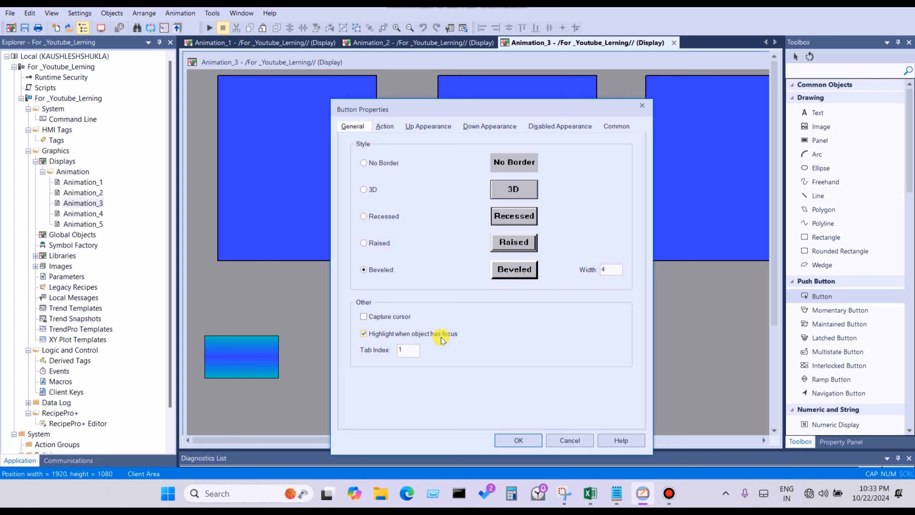
left_click(408, 348)
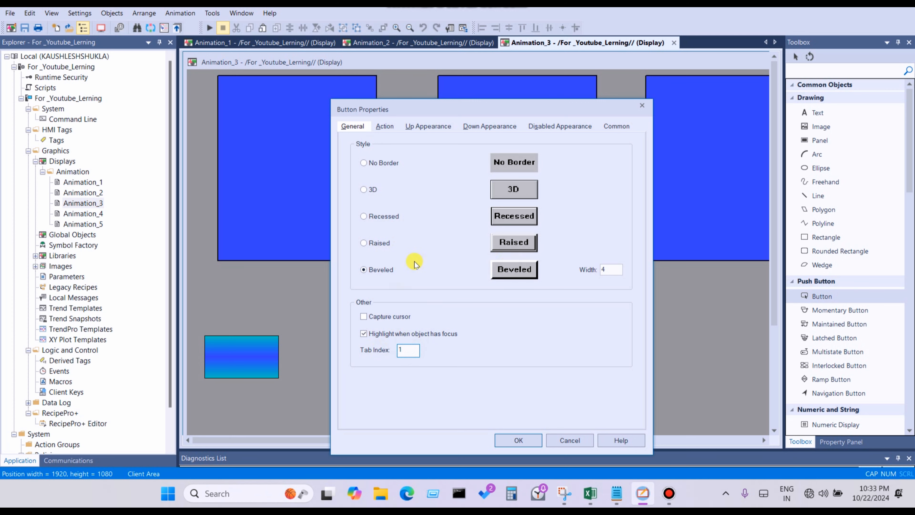
left_click(378, 244)
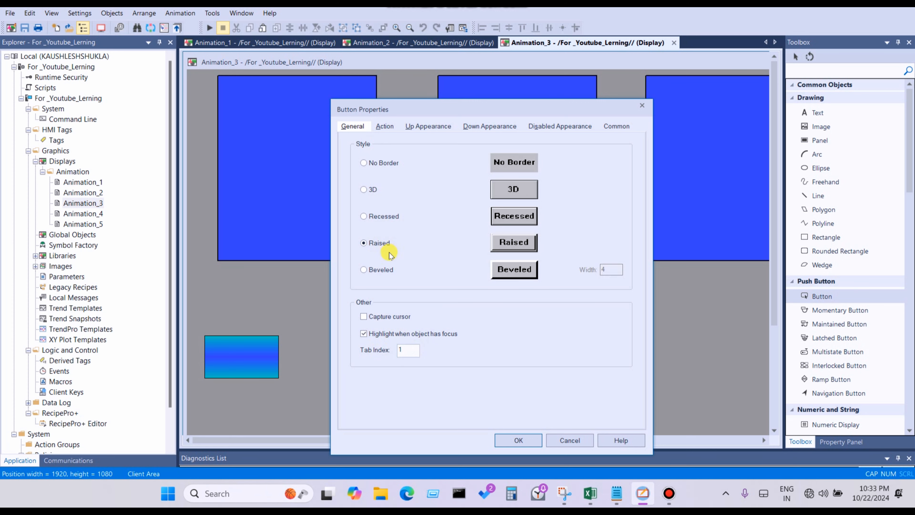
left_click(369, 217)
left_click(518, 439)
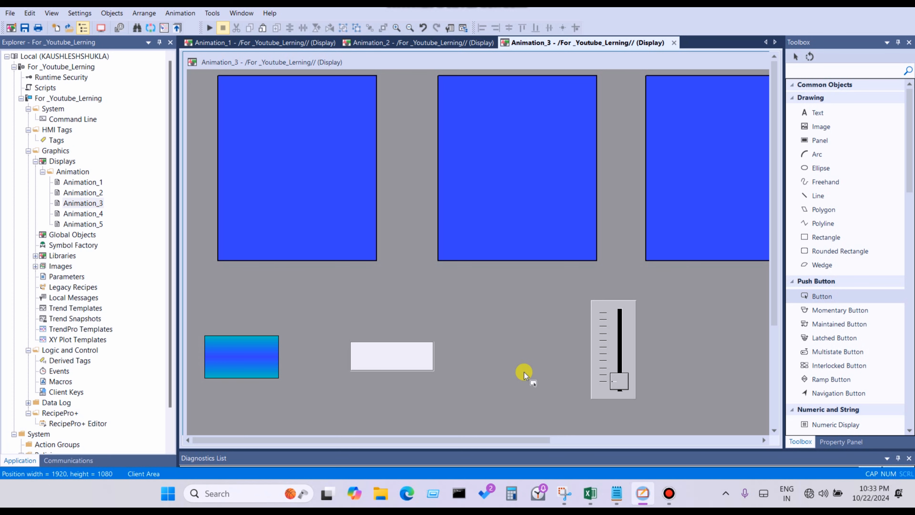
Reopen the button's properties and choose the recently used Display command for its press action
left_click(392, 357)
double_click(391, 357)
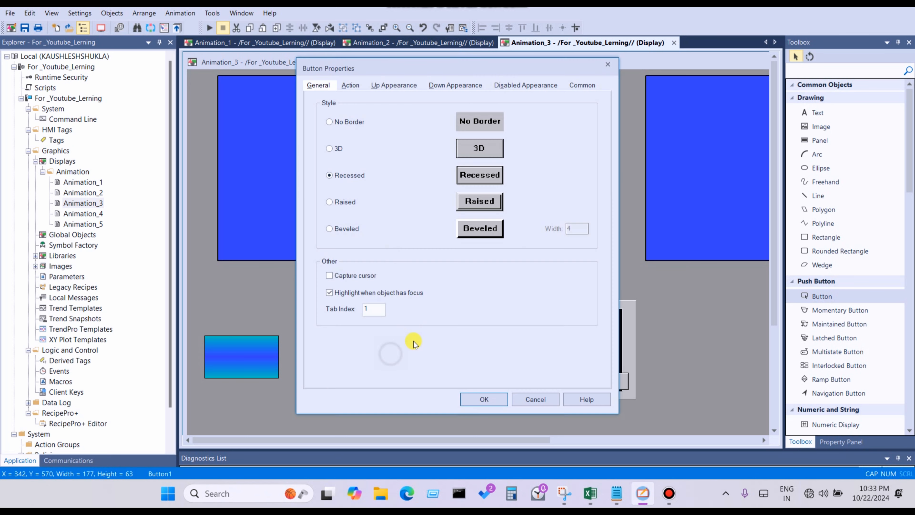
left_click(350, 85)
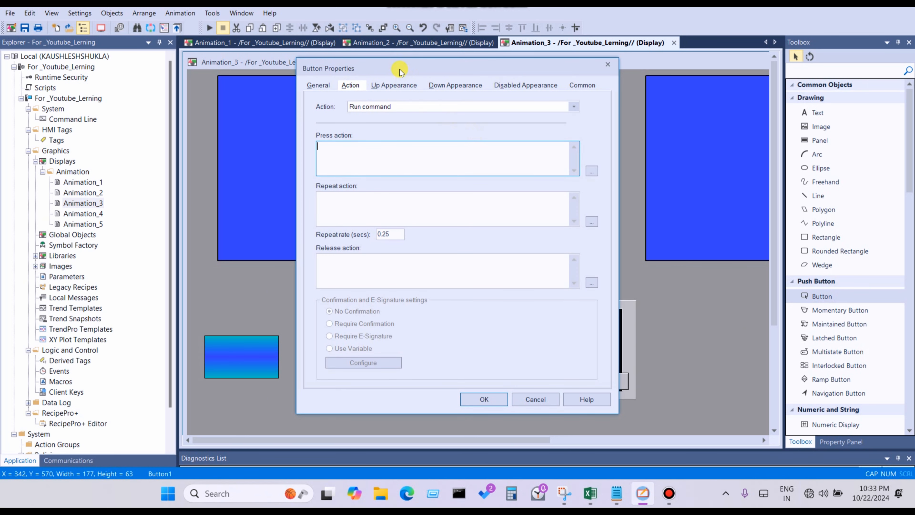
left_click_drag(396, 68, 466, 130)
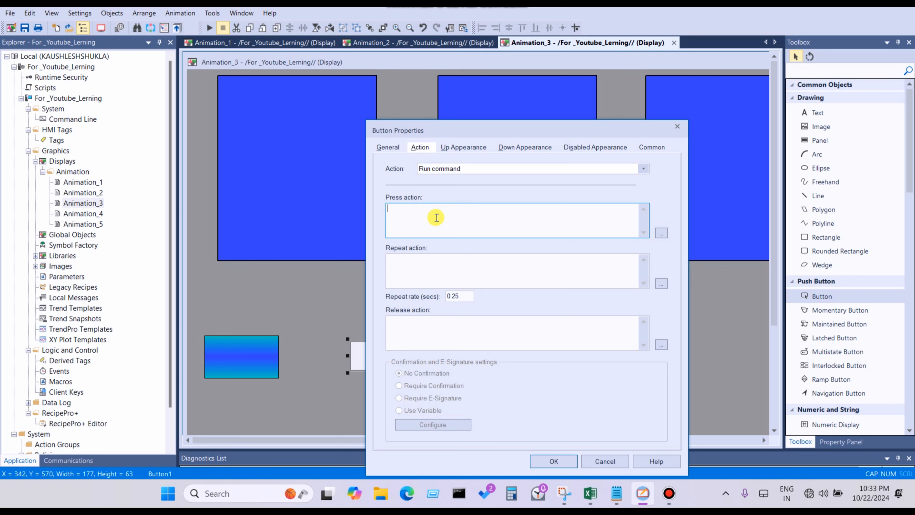
left_click(412, 265)
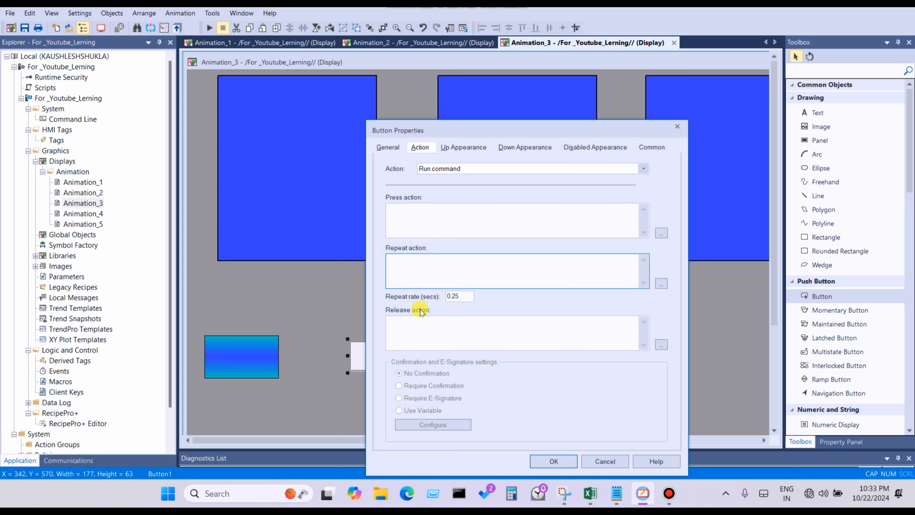
left_click(426, 335)
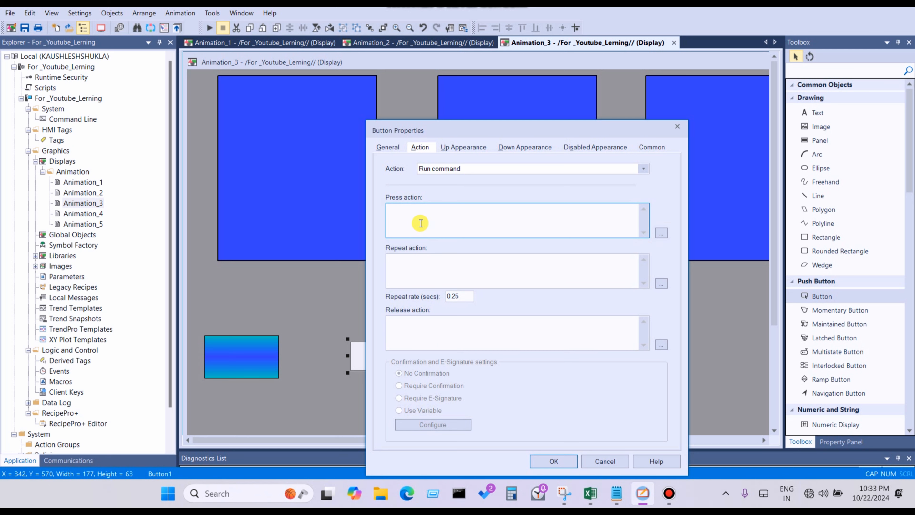
double_click(420, 223)
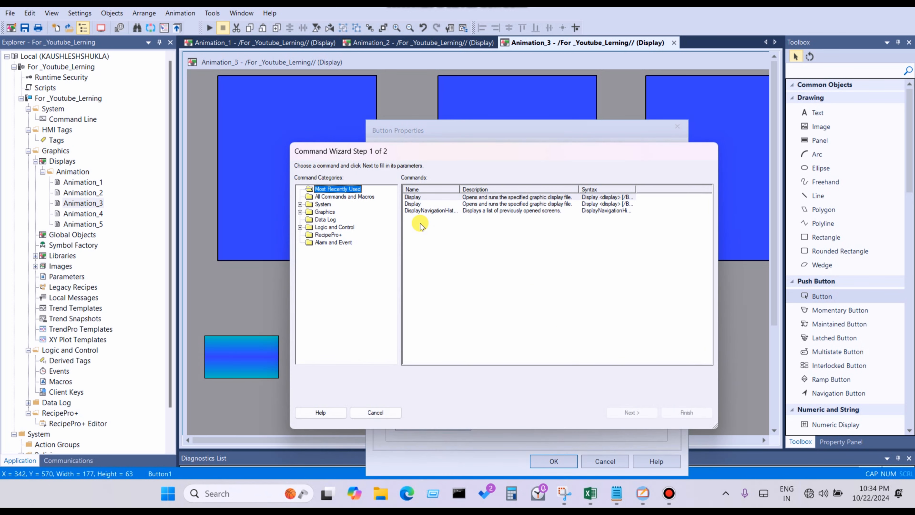
double_click(422, 200)
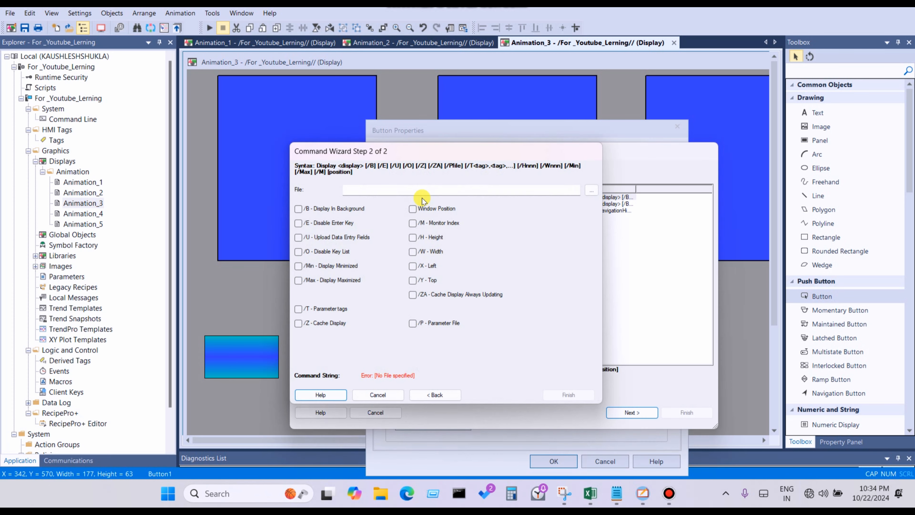
Set the Display command's file to Animation_2, finish the command, and accept the button's properties
left_click(591, 189)
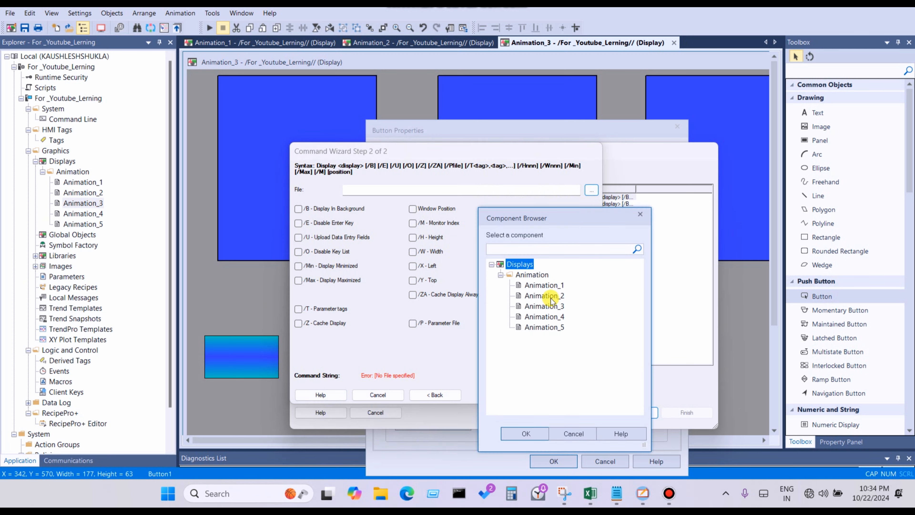
left_click(544, 295)
left_click(529, 432)
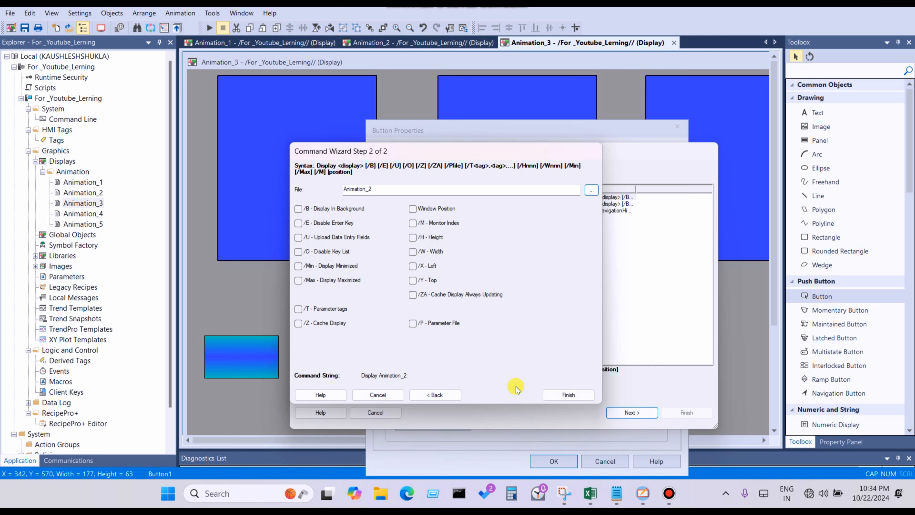
left_click(568, 395)
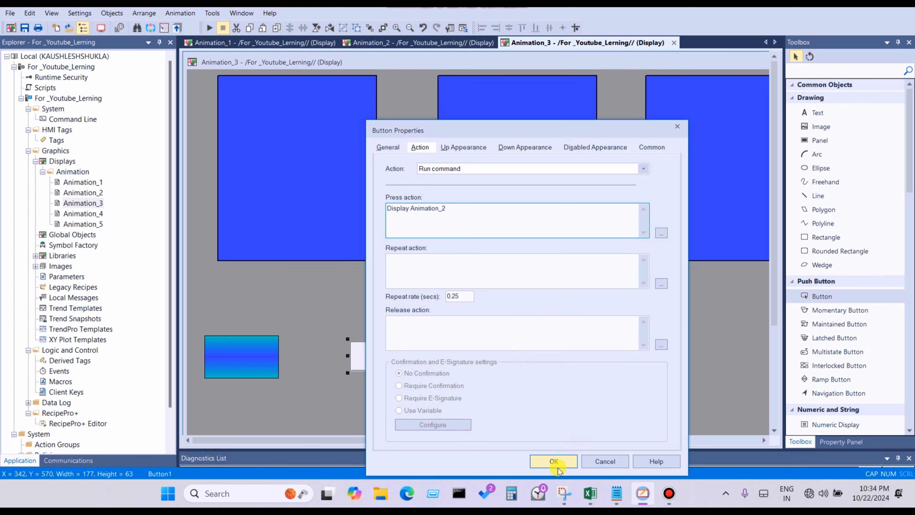
left_click(554, 461)
Reopen the button's properties and enter the up appearance caption "Aniamtion Display -1"
double_click(394, 353)
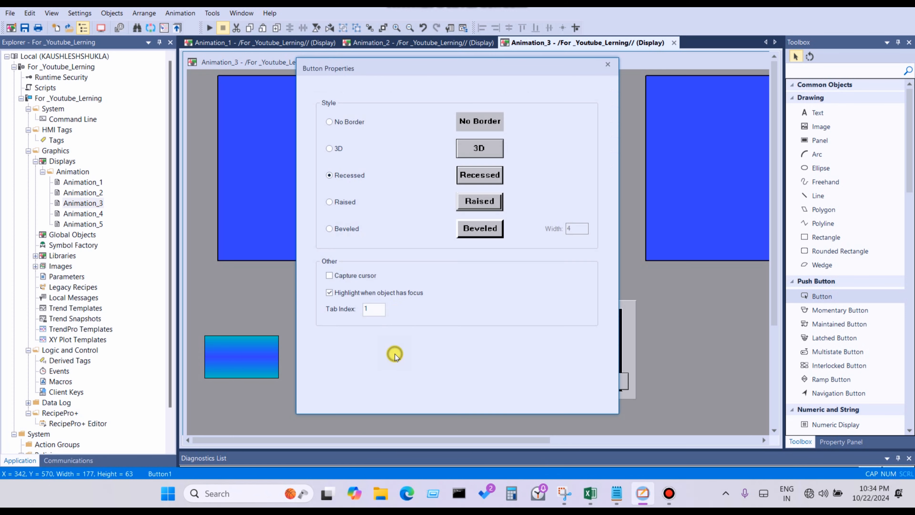
left_click(392, 85)
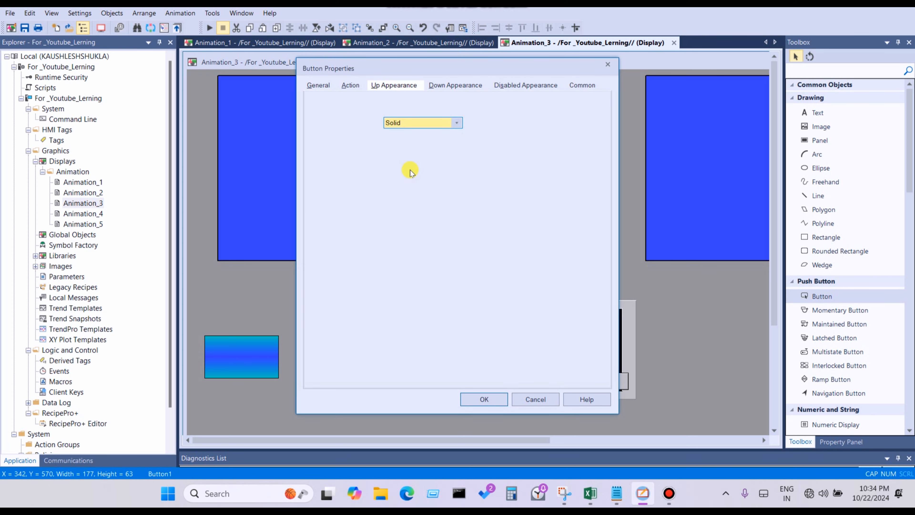
left_click_drag(435, 67, 616, 202)
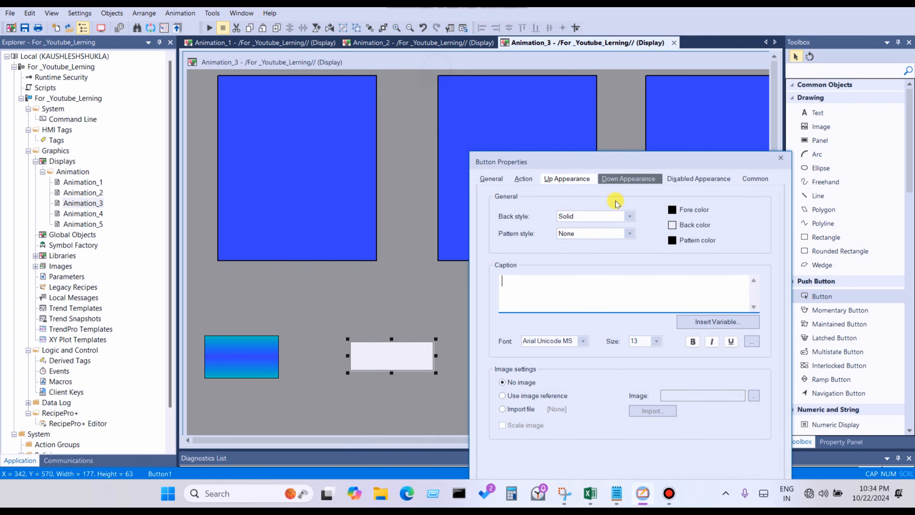
type("A")
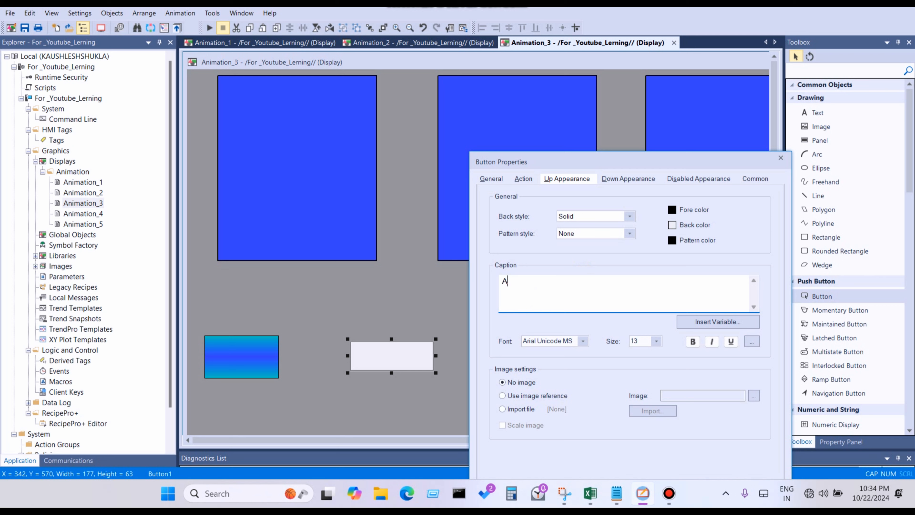
type("niamtion Display -1")
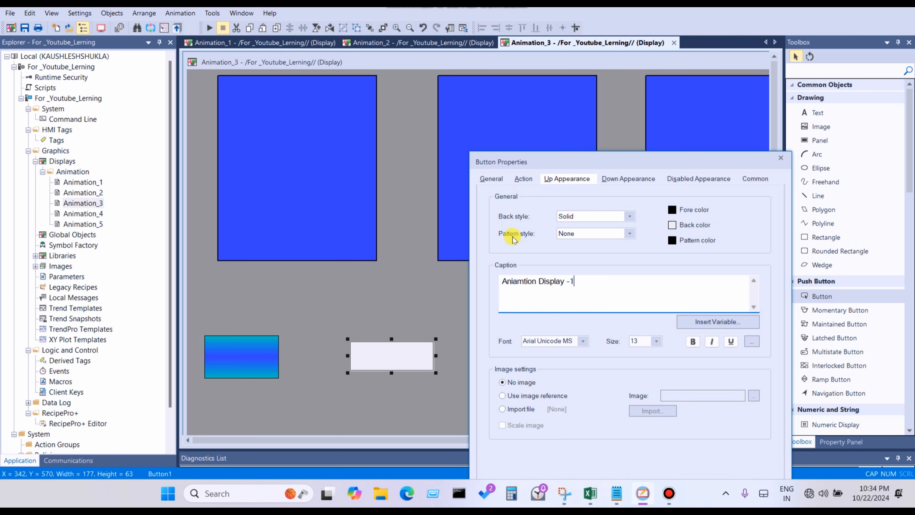
left_click(629, 216)
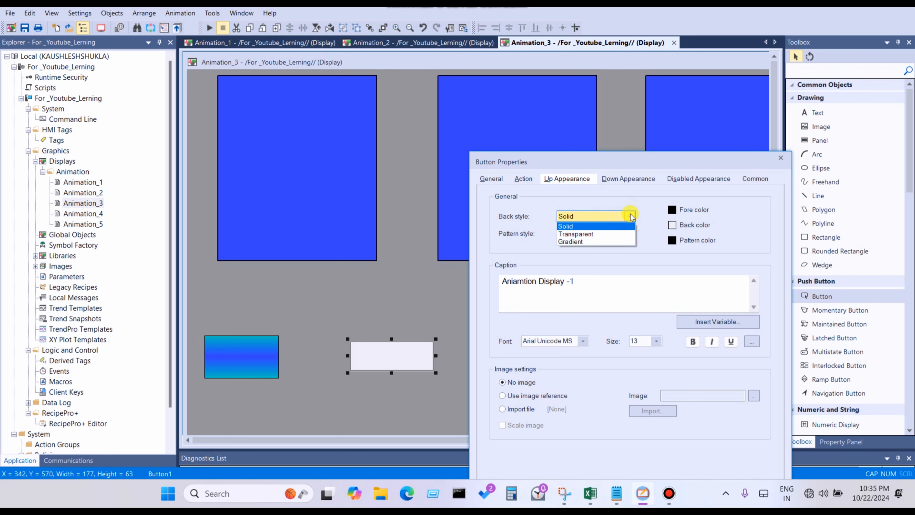
left_click(631, 215)
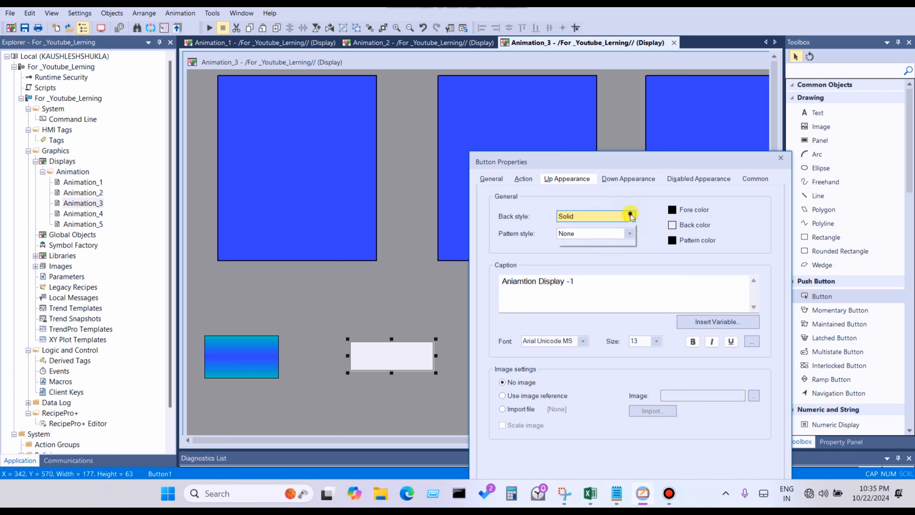
left_click(584, 234)
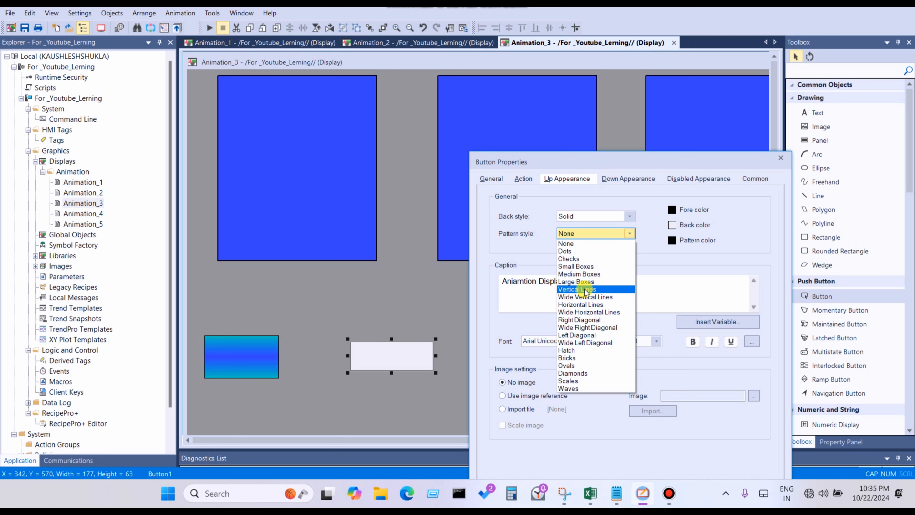
left_click(661, 284)
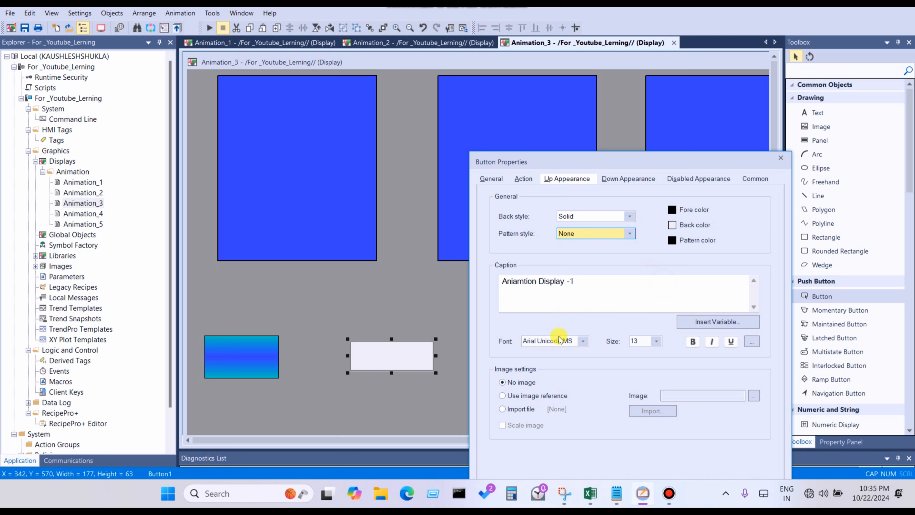
Set the button caption's font to Rockwell, size 14, in bold
left_click(581, 342)
type("Calibri")
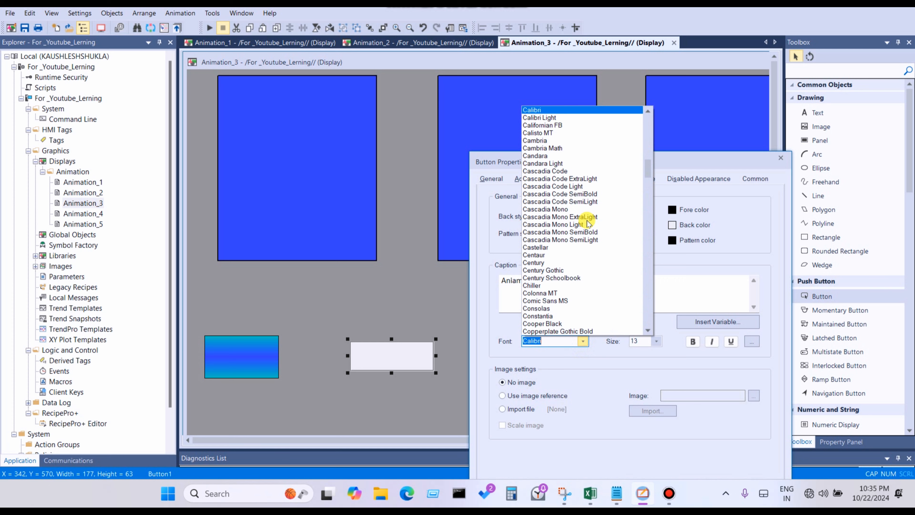
left_click_drag(647, 171, 645, 262)
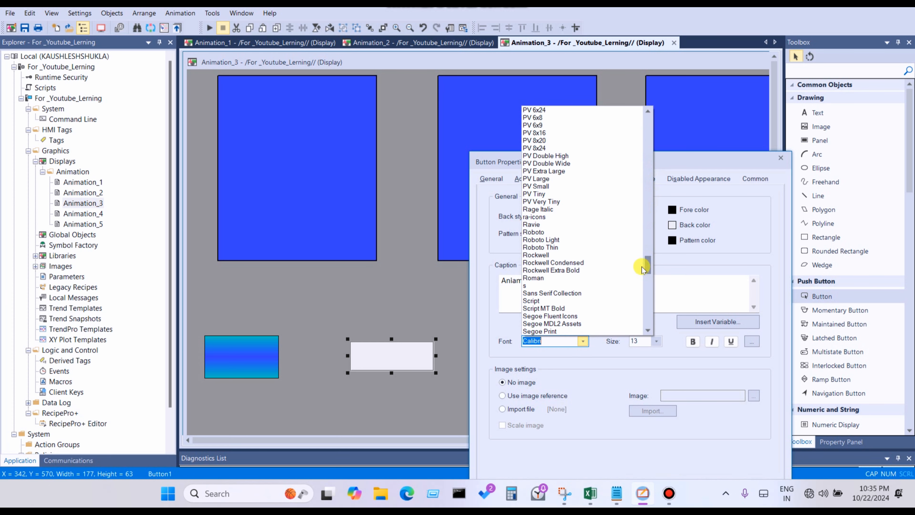
left_click(539, 256)
left_click(657, 341)
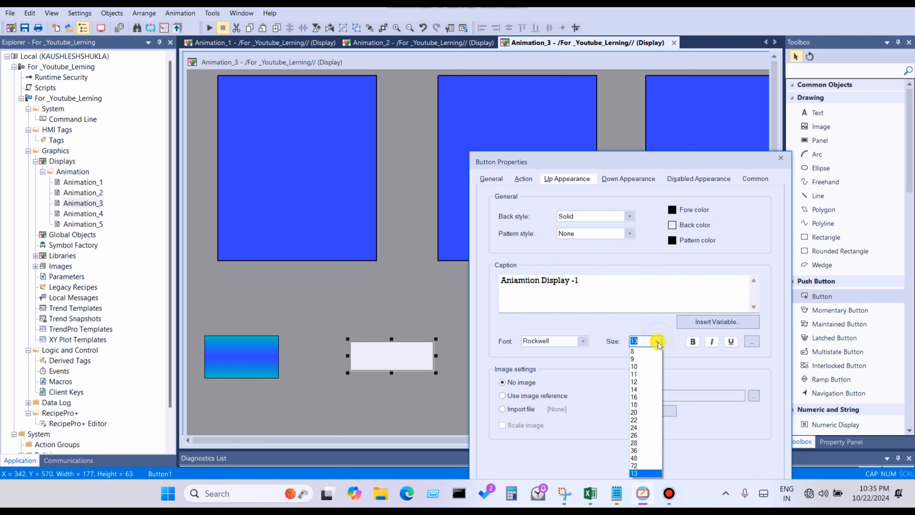
left_click(648, 389)
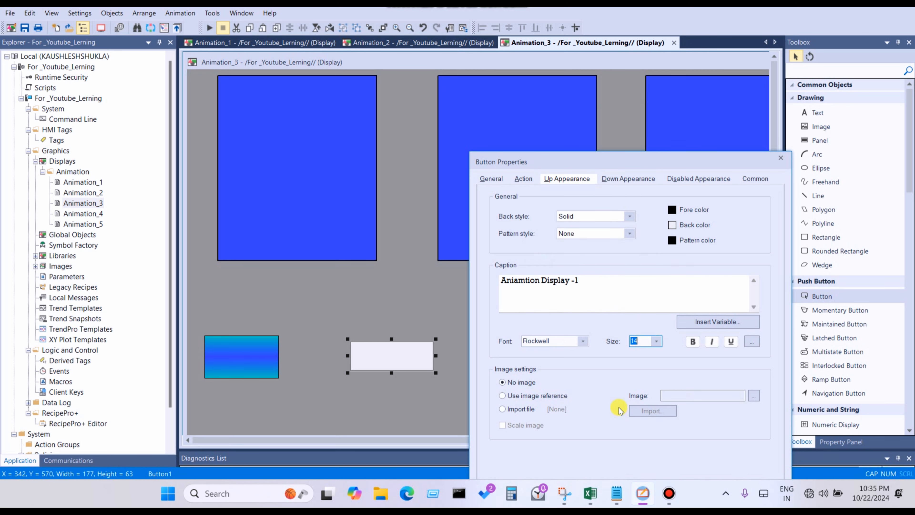
left_click(693, 341)
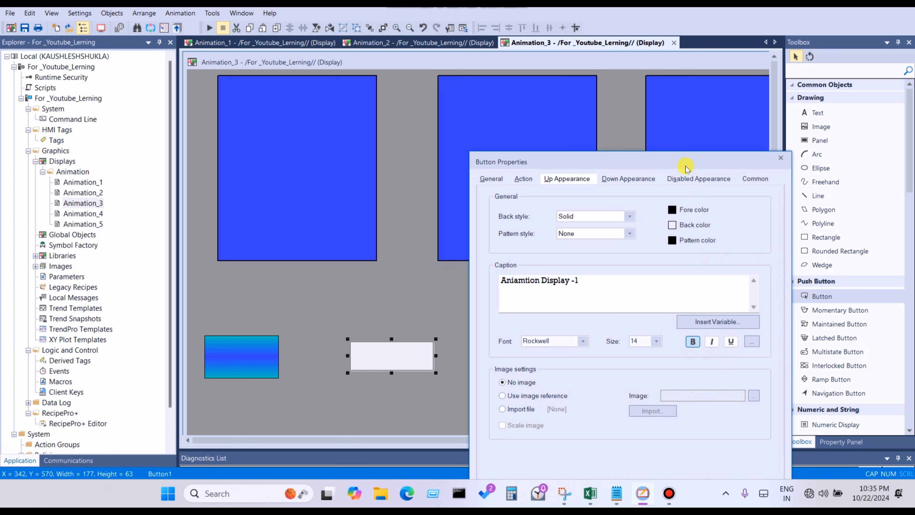
left_click_drag(686, 168, 680, 118)
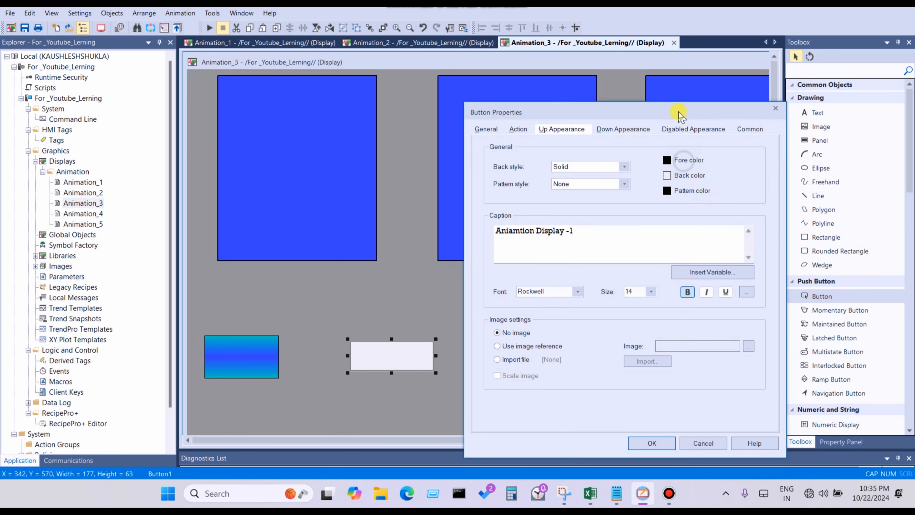
left_click(704, 295)
left_click(707, 291)
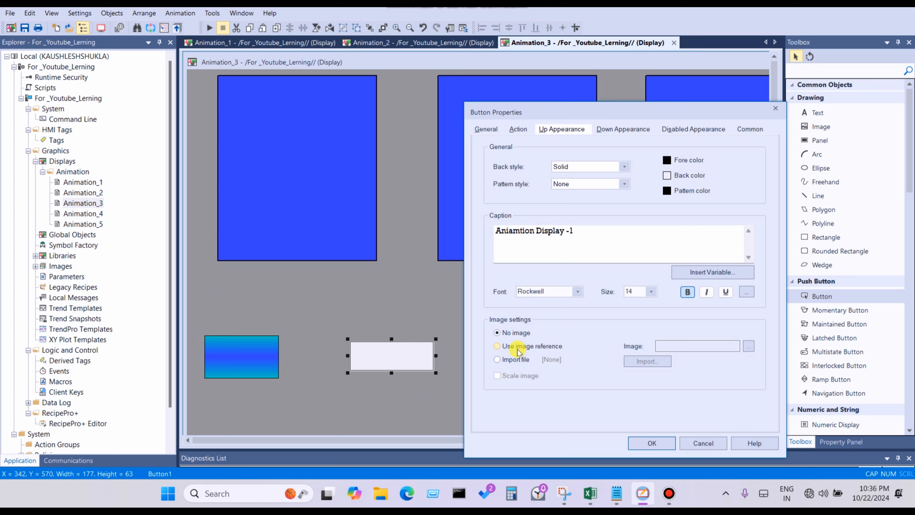
left_click(536, 348)
left_click(504, 359)
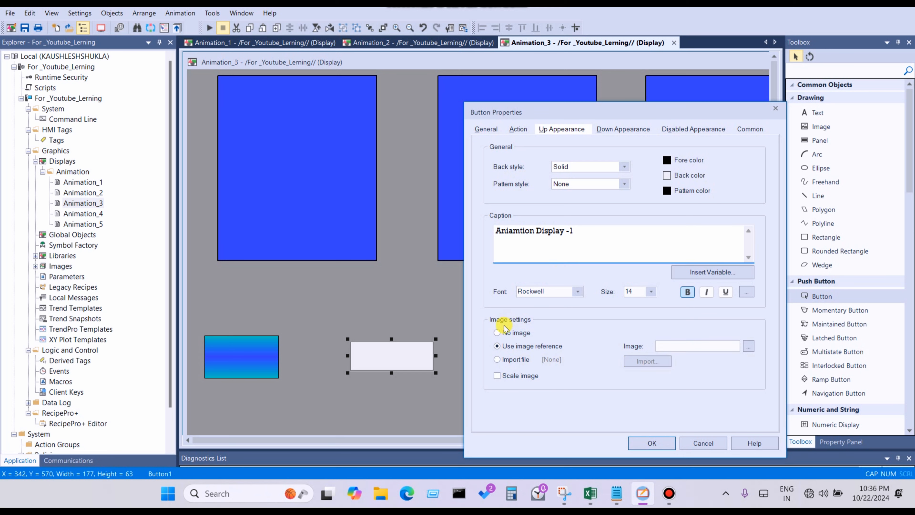
left_click(498, 333)
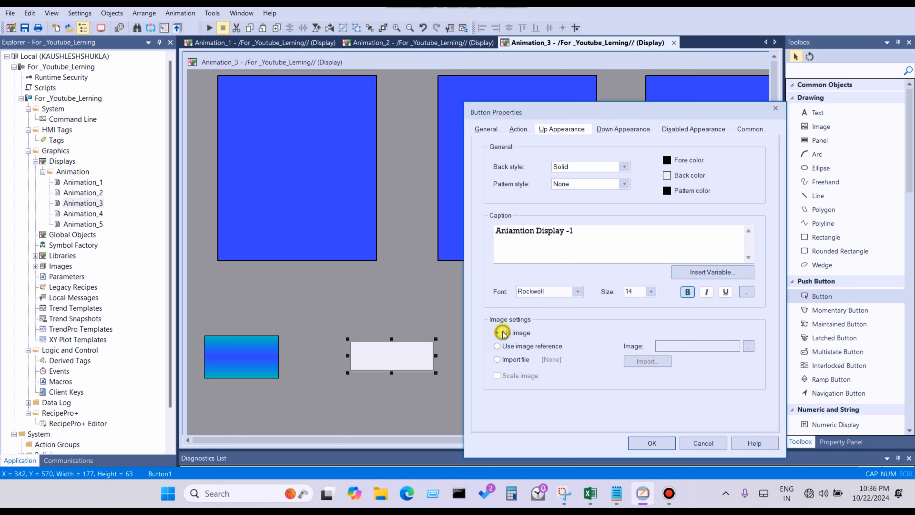
Accept the button's properties, then widen the button to about 261 and place it directly beside the gradient rectangle
left_click(653, 443)
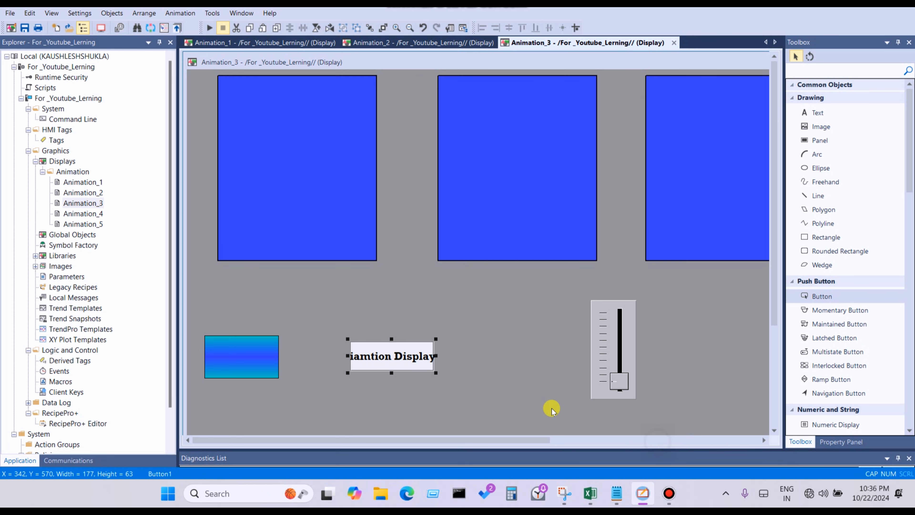
left_click_drag(436, 355, 374, 367)
Copy the captioned button into the Animation_2 display and place it beside the gradient rectangle
right_click(353, 369)
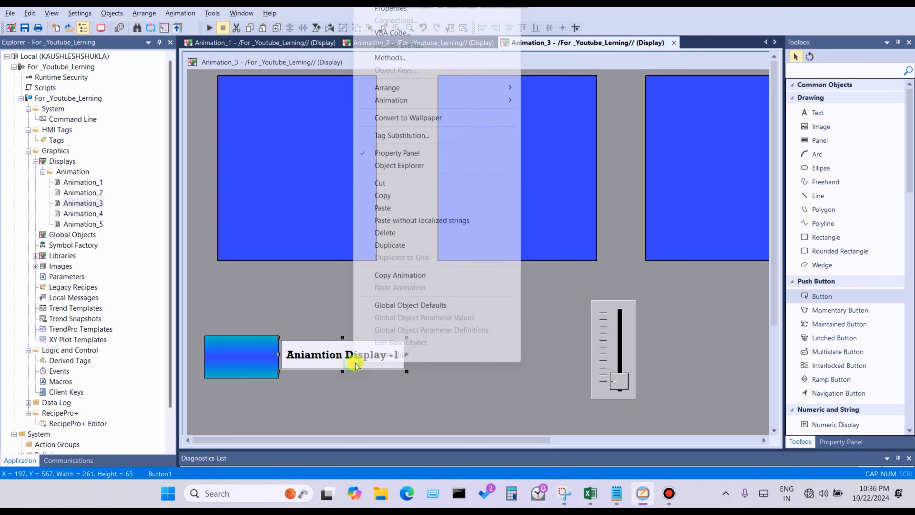
left_click(376, 196)
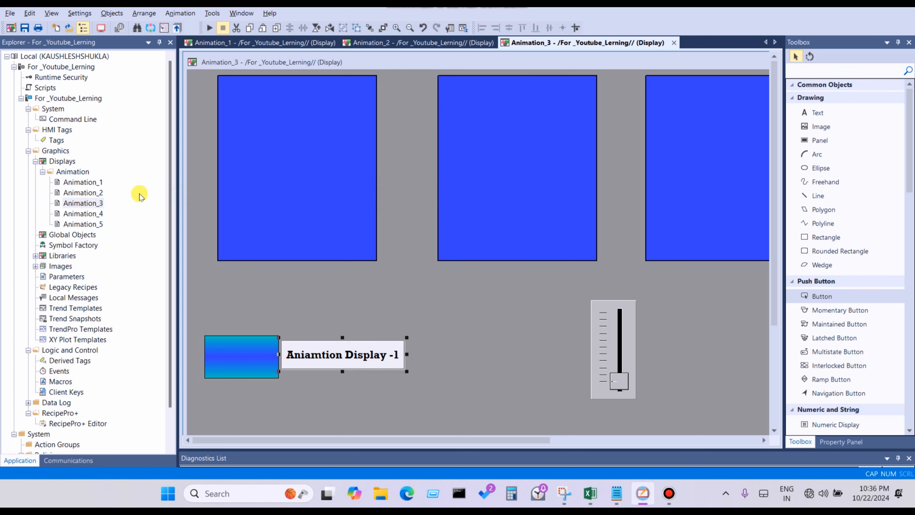
double_click(96, 193)
right_click(386, 221)
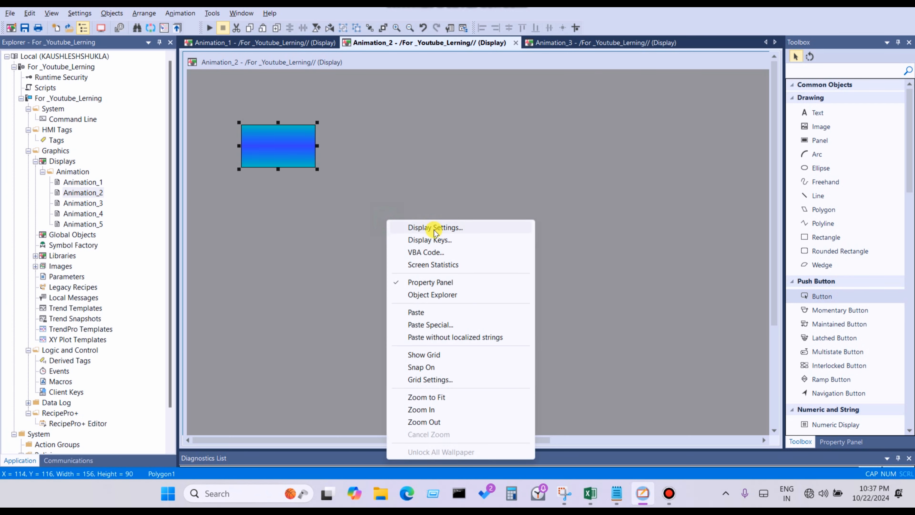
left_click(420, 313)
left_click_drag(358, 342, 393, 157)
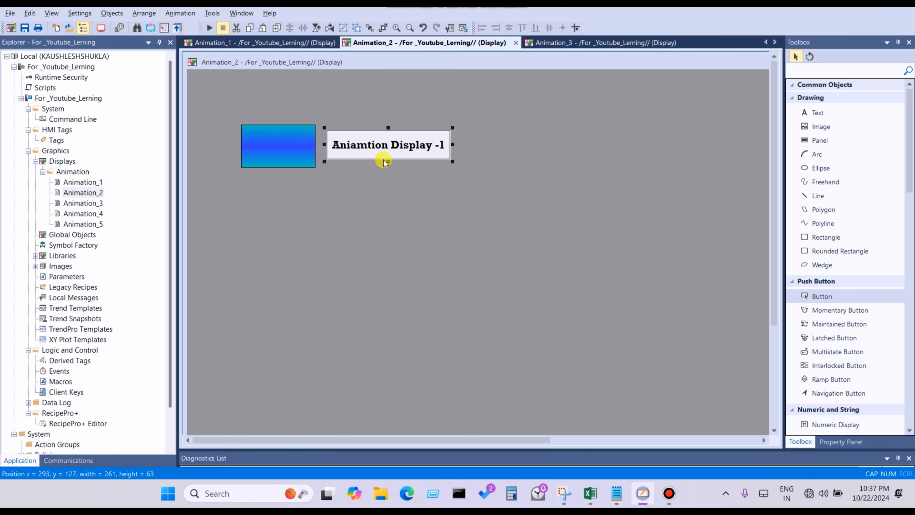
In Animation_3, change the button's up appearance caption to "Aniamtion Display -2" and accept its properties
double_click(90, 203)
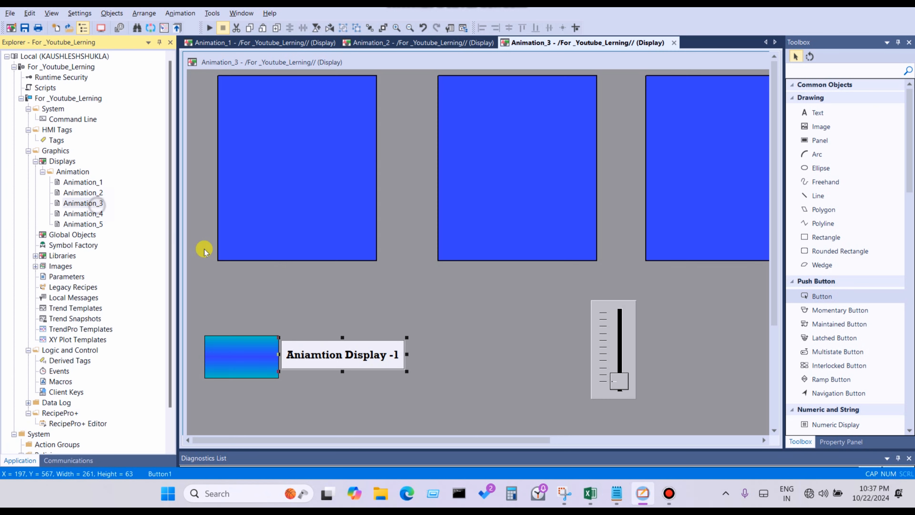
double_click(396, 356)
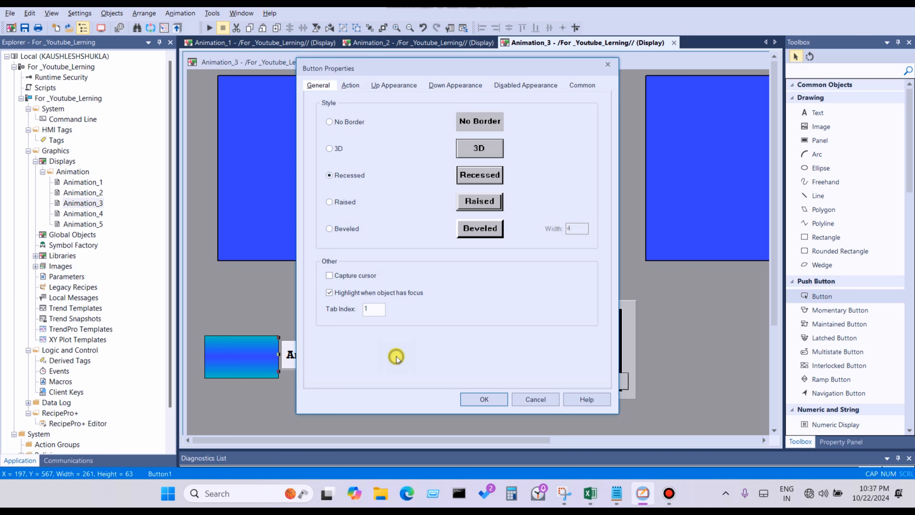
left_click(378, 85)
left_click(414, 188)
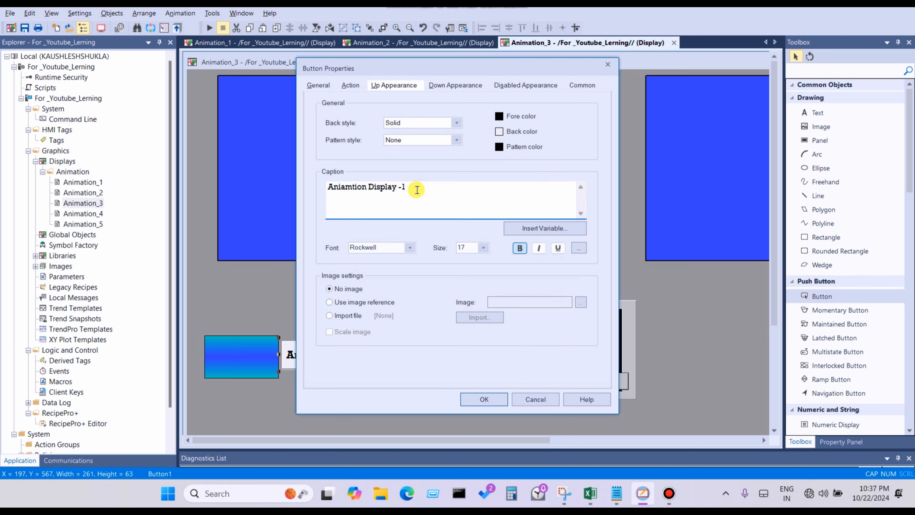
key("BackSpace")
type("2")
left_click(477, 399)
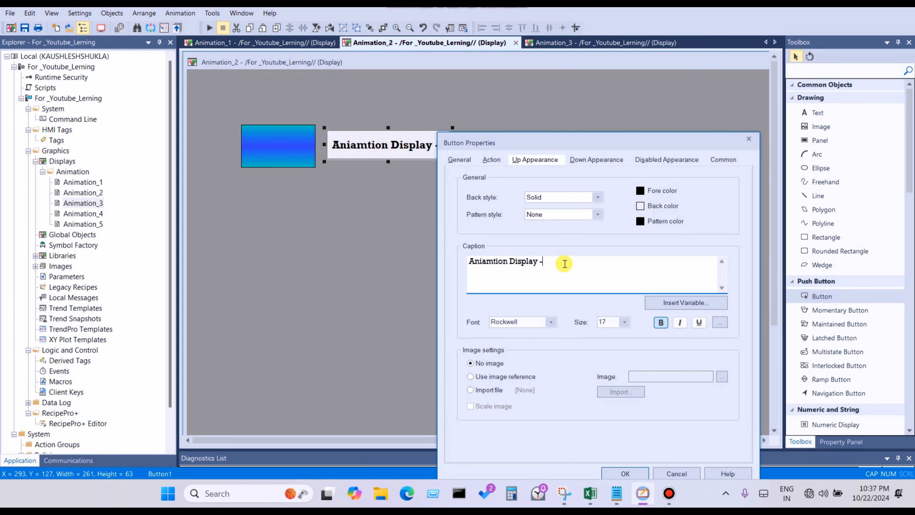
Set the Animation_2 button's caption to "Aniamtion Display -3", accept its properties, and save the display
type("3")
left_click_drag(557, 142, 614, 19)
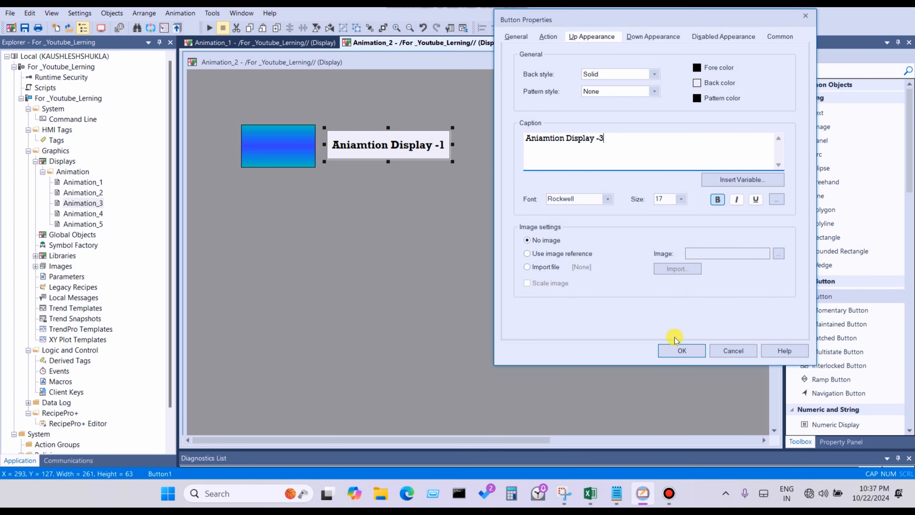
left_click(677, 348)
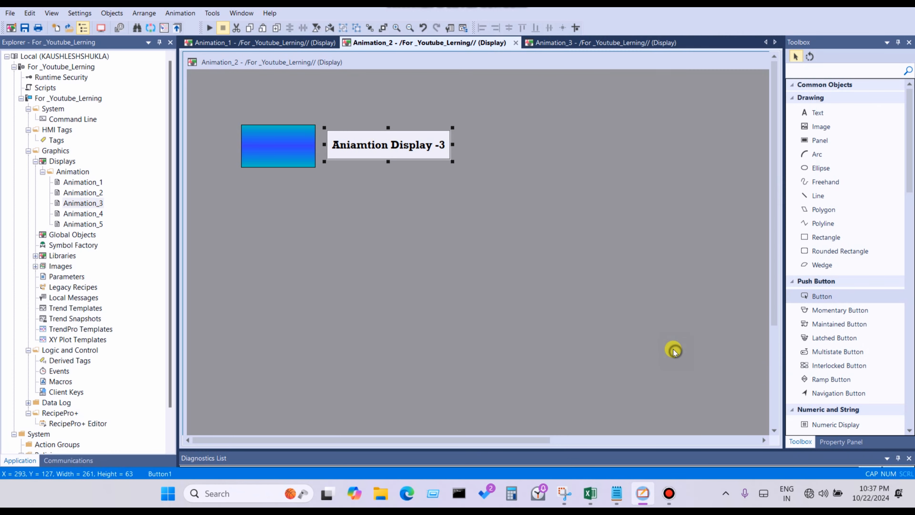
left_click(24, 28)
left_click(465, 254)
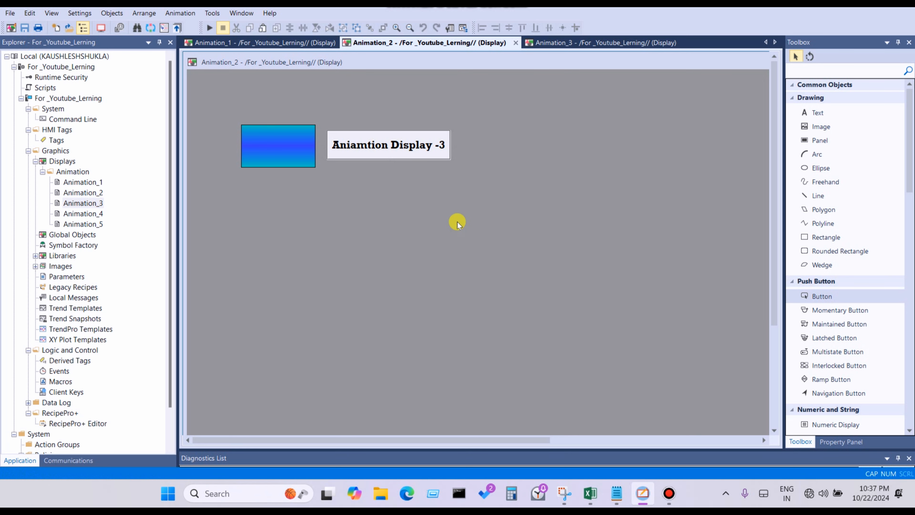
Launch the FactoryTalk View SE Client and run the existing Basic Learning client configuration file
left_click(104, 30)
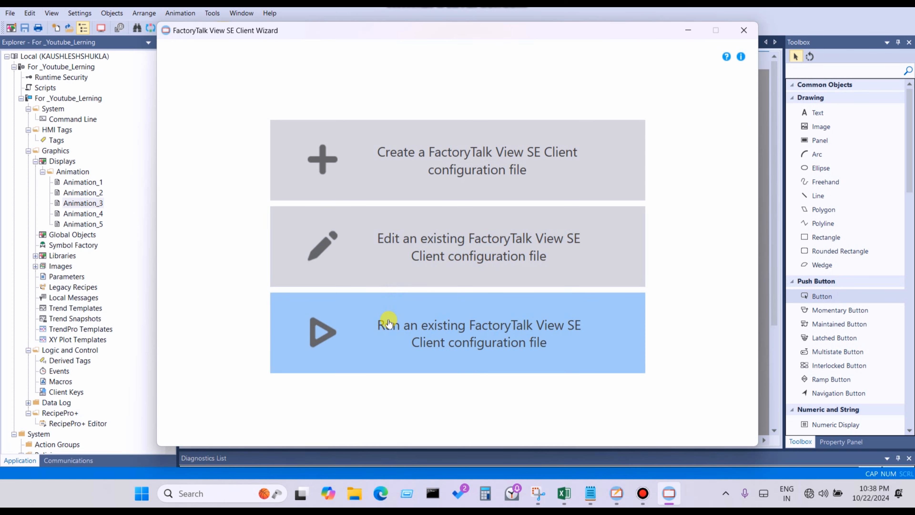
left_click(388, 322)
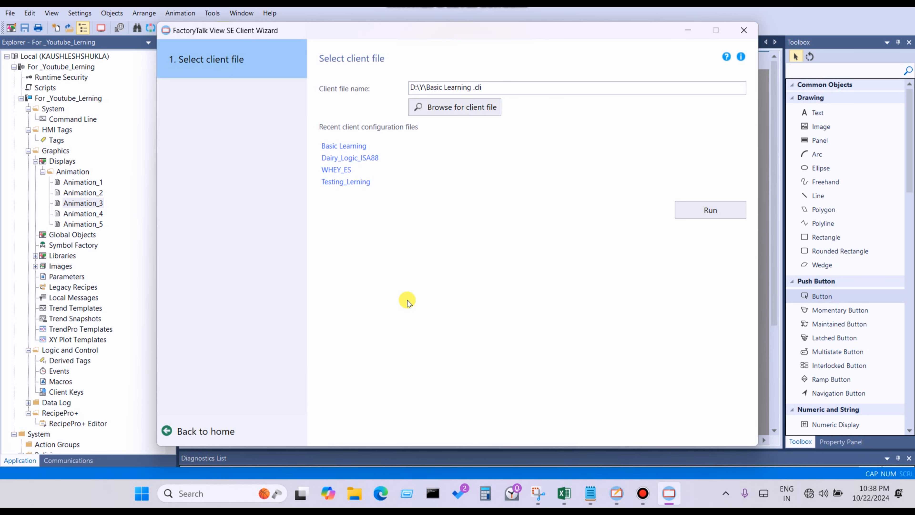
left_click(700, 213)
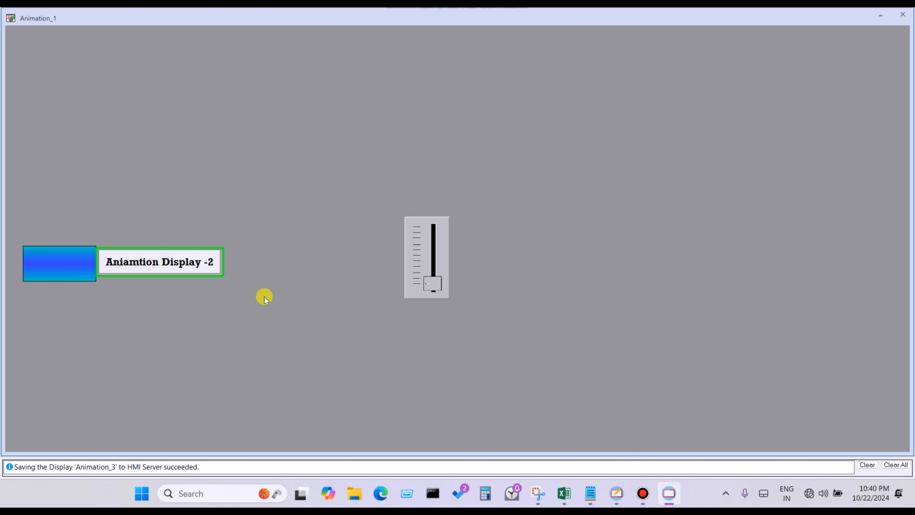
Test the captioned buttons and gradient rectangles in the running client to check navigation between Animation_2 and Animation_3
left_click(109, 262)
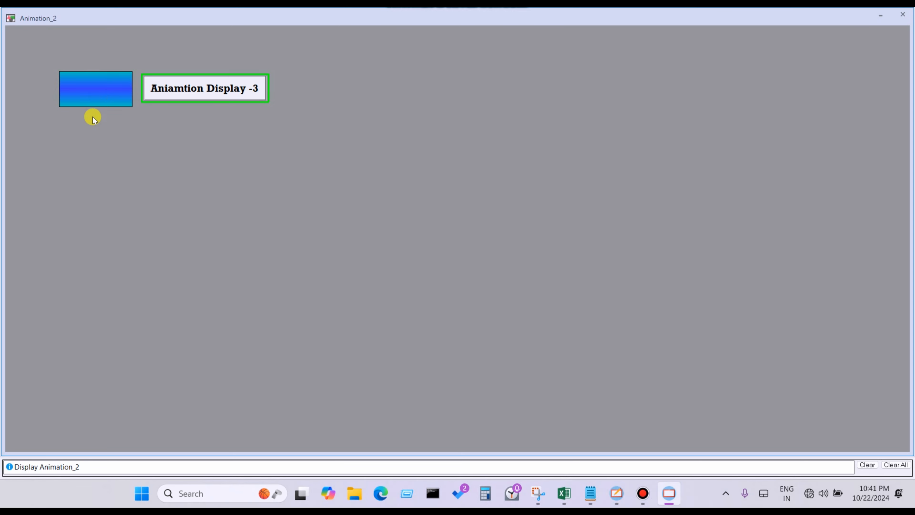
left_click(90, 90)
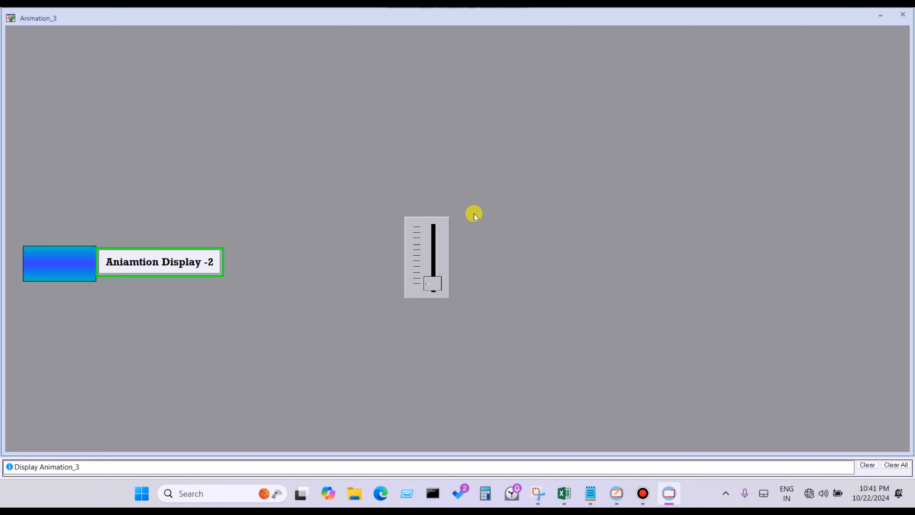
left_click(38, 275)
left_click(45, 269)
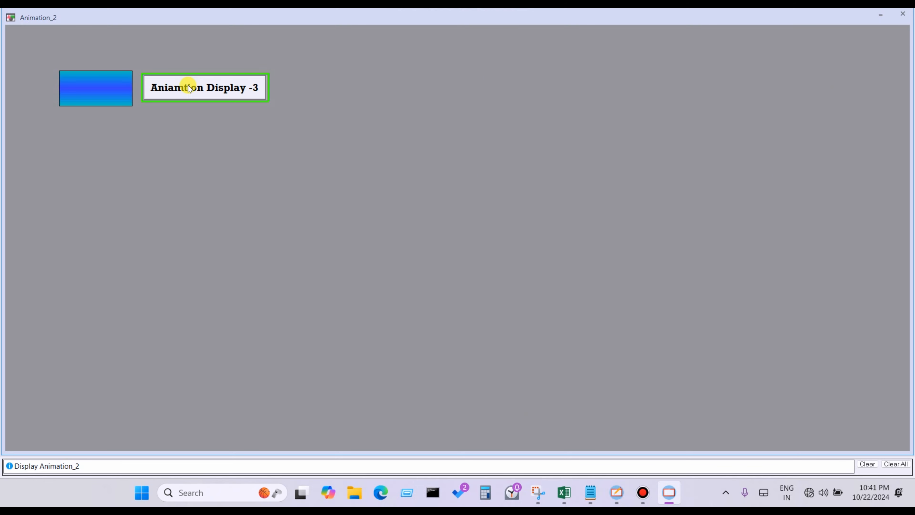
left_click(237, 86)
left_click(237, 86)
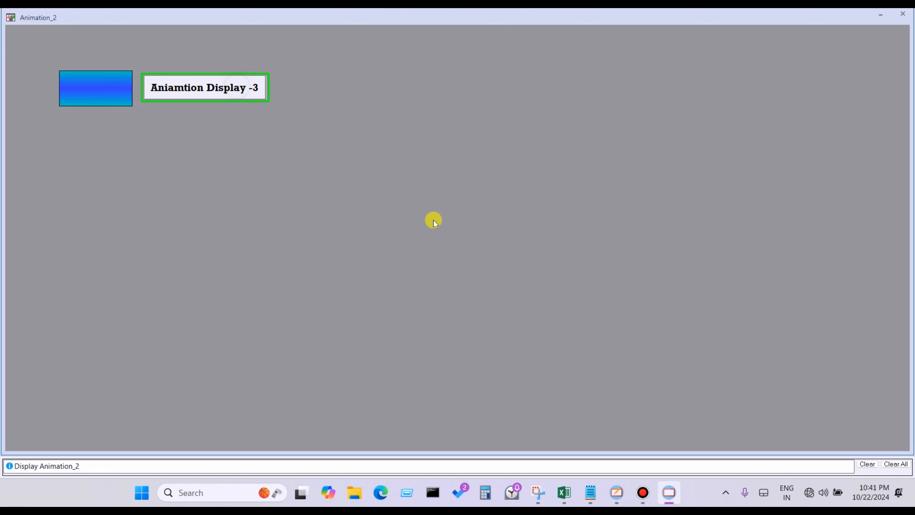
Switch back to FactoryTalk View Studio and set the Animation_2 button's press action to Display Animation_3, accepting its properties
left_click(615, 496)
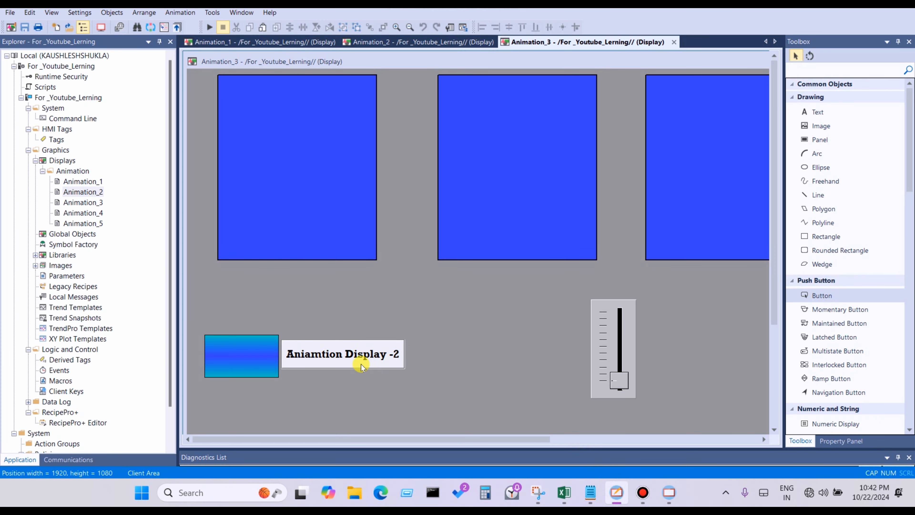
left_click(72, 205)
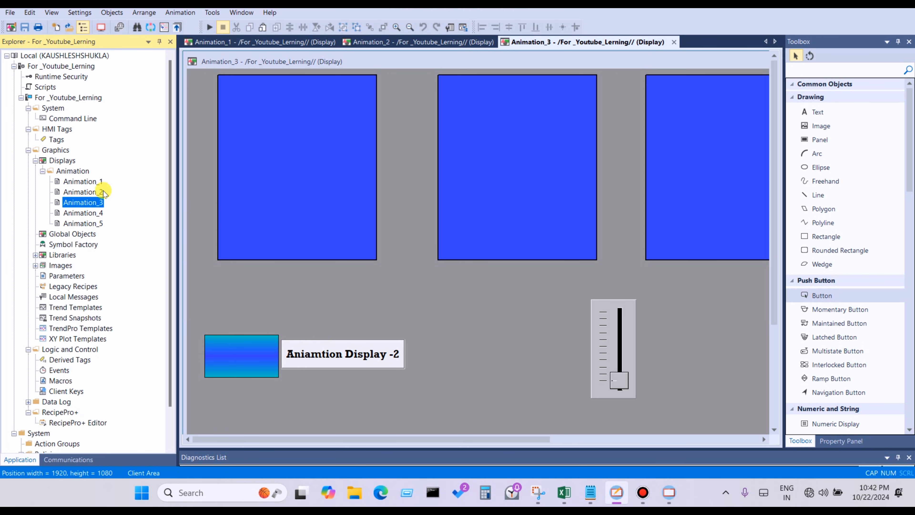
double_click(100, 192)
double_click(418, 154)
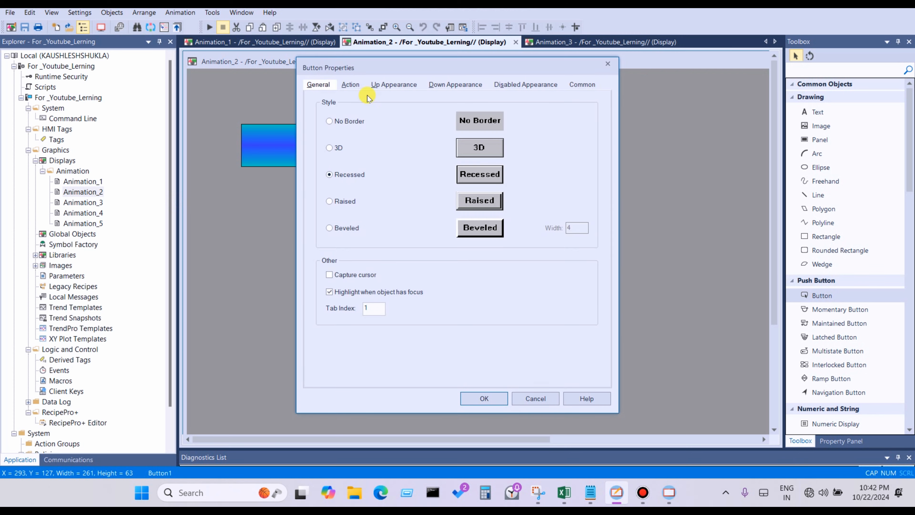
left_click(350, 84)
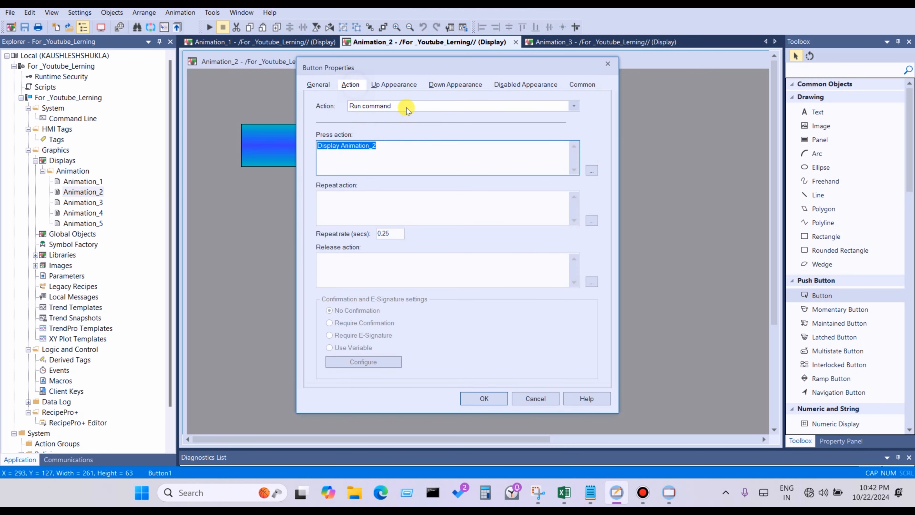
left_click(393, 145)
type("\\")
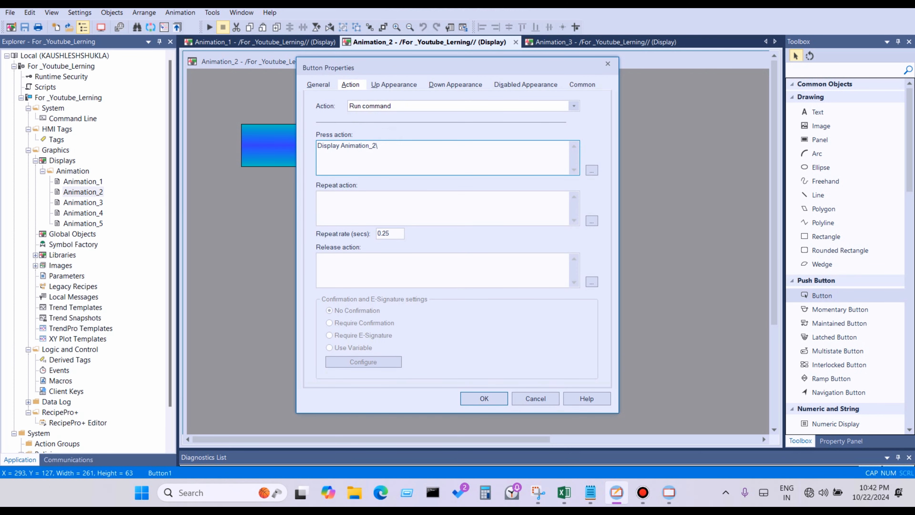
key("BackSpace")
key("BackSpace")
type("3")
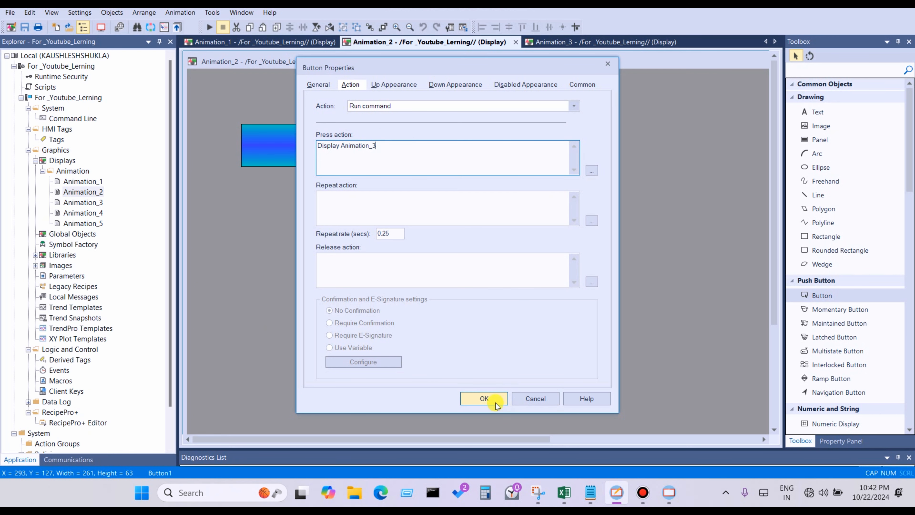
left_click(484, 398)
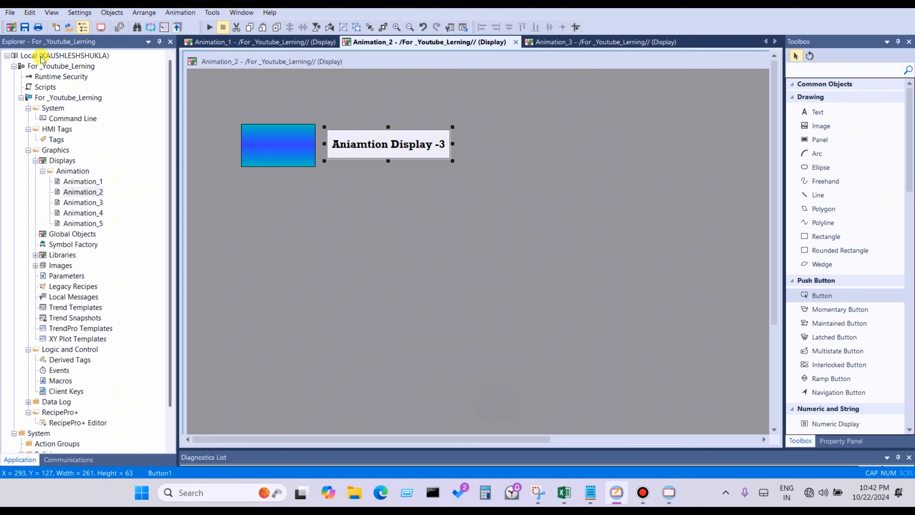
Switch to the running FactoryTalk View SE Client and test the captioned buttons' navigation back and forth between Animation_2 and Animation_3
left_click(666, 502)
left_click(113, 94)
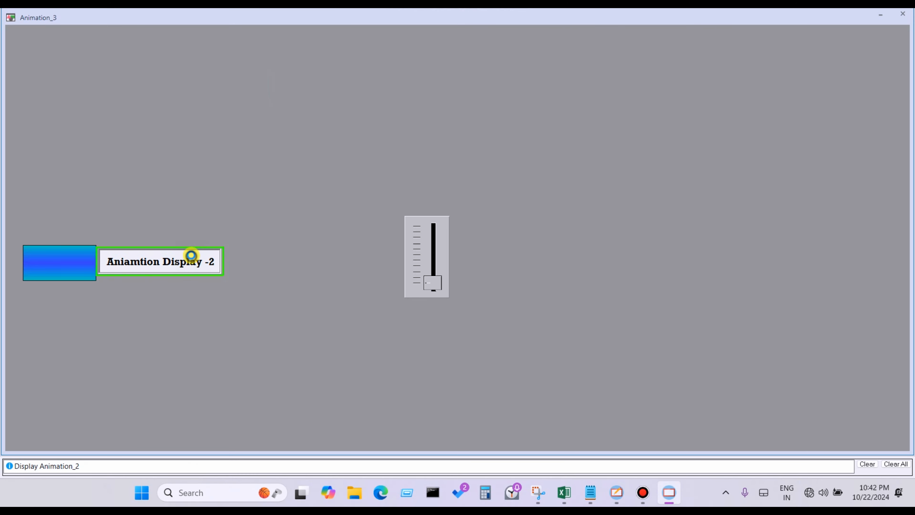
left_click(191, 255)
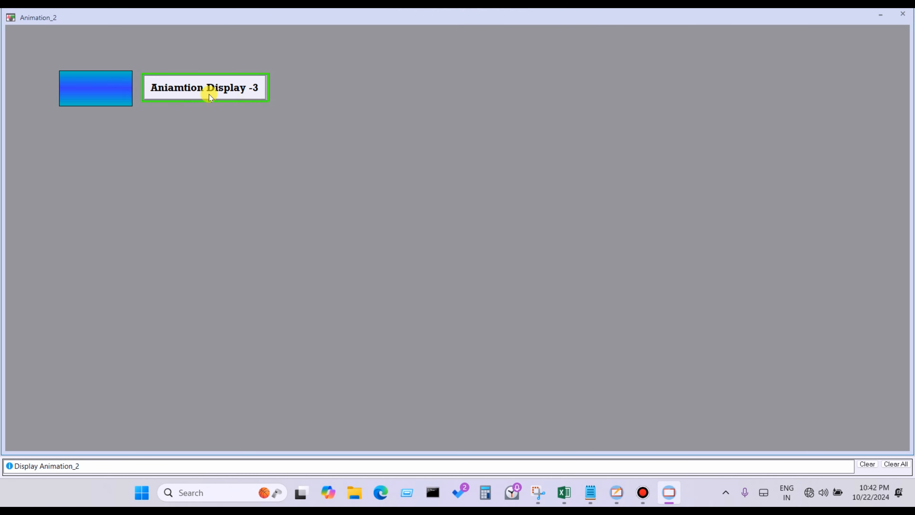
left_click(230, 90)
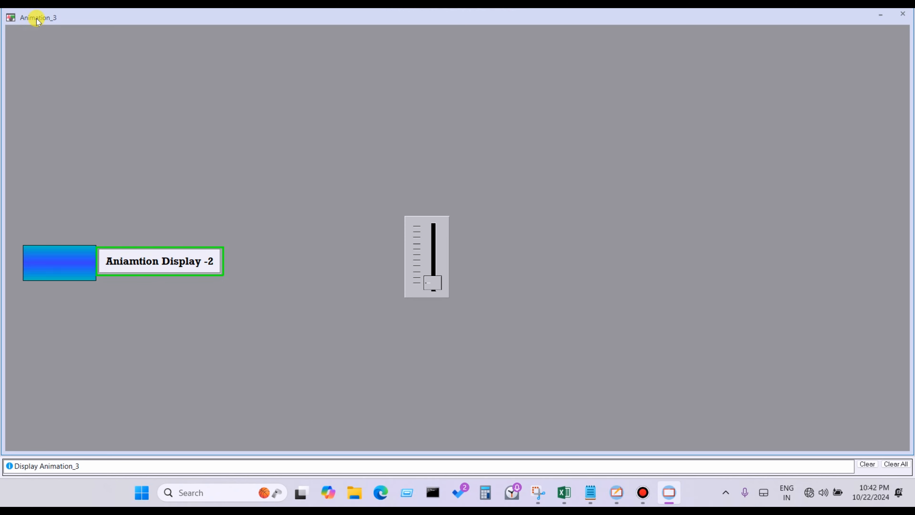
left_click(201, 263)
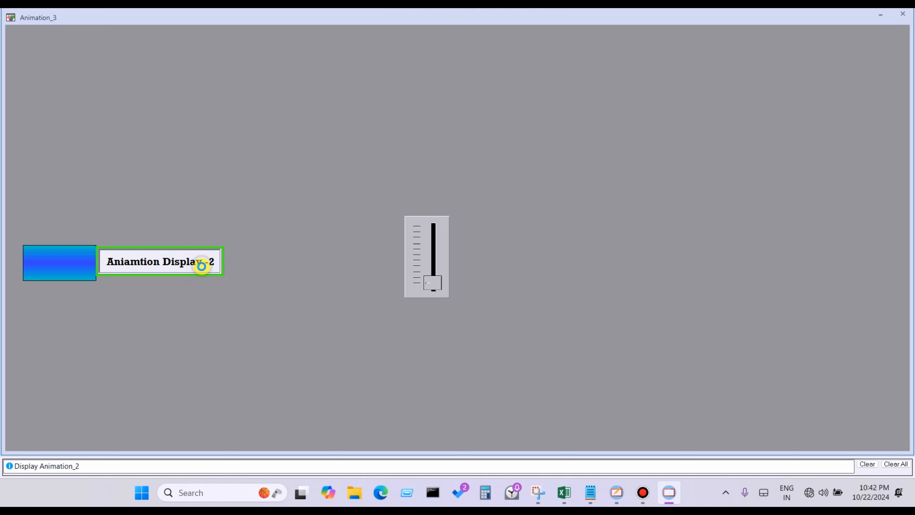
left_click(214, 88)
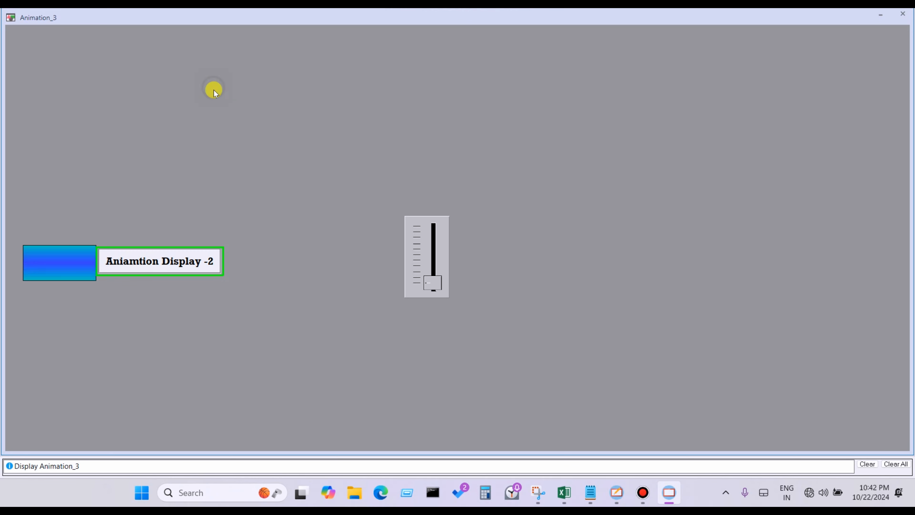
Test the blue gradient rectangles' navigation by moving repeatedly between Animation_3 and Animation_2, ending on Animation_2
left_click(66, 271)
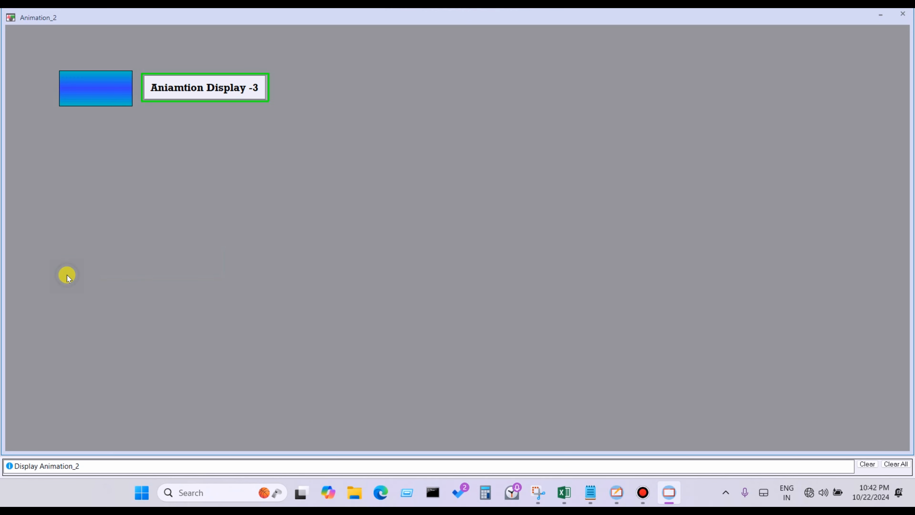
left_click(82, 100)
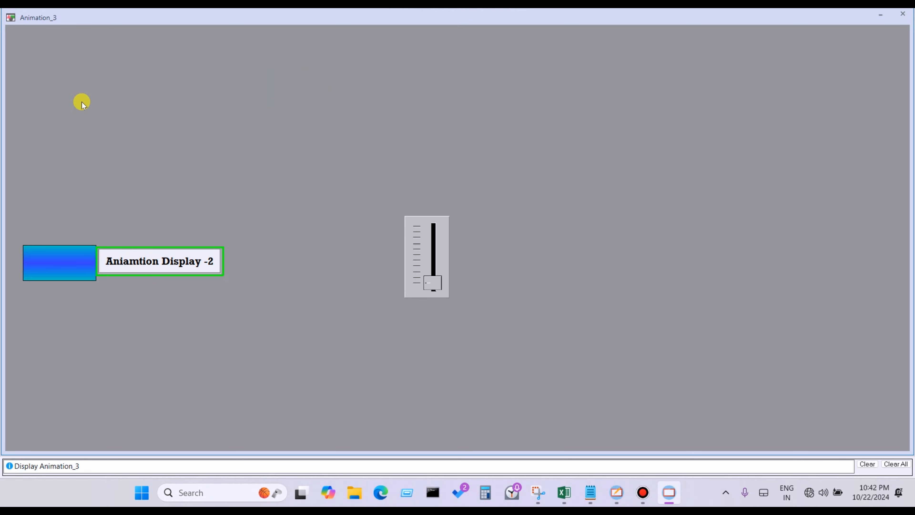
left_click(75, 259)
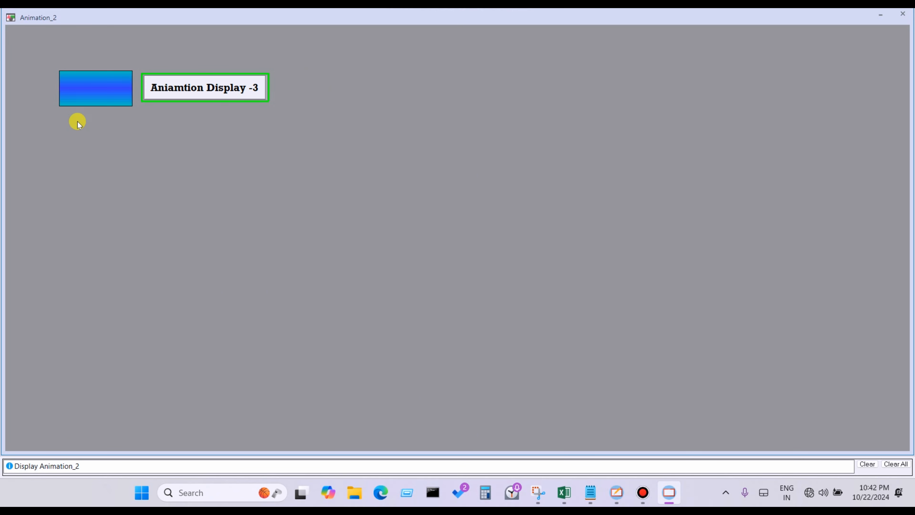
left_click(82, 102)
left_click(68, 248)
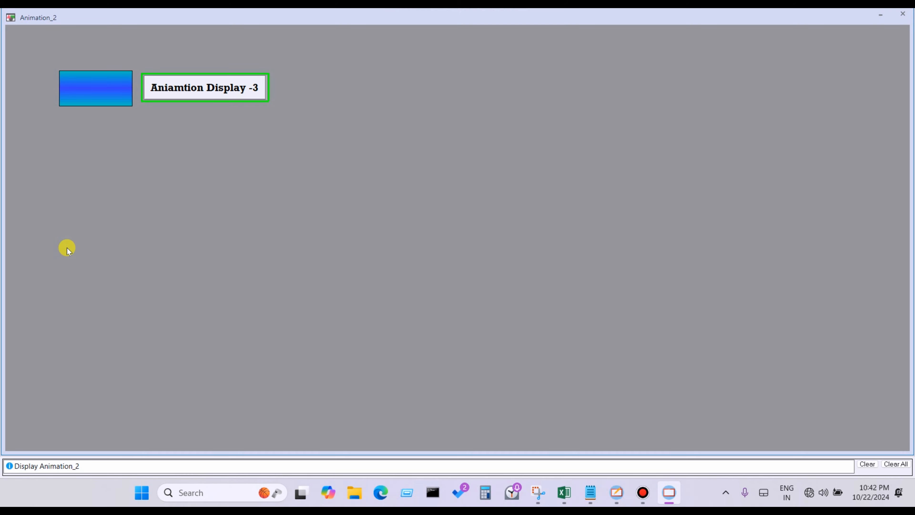